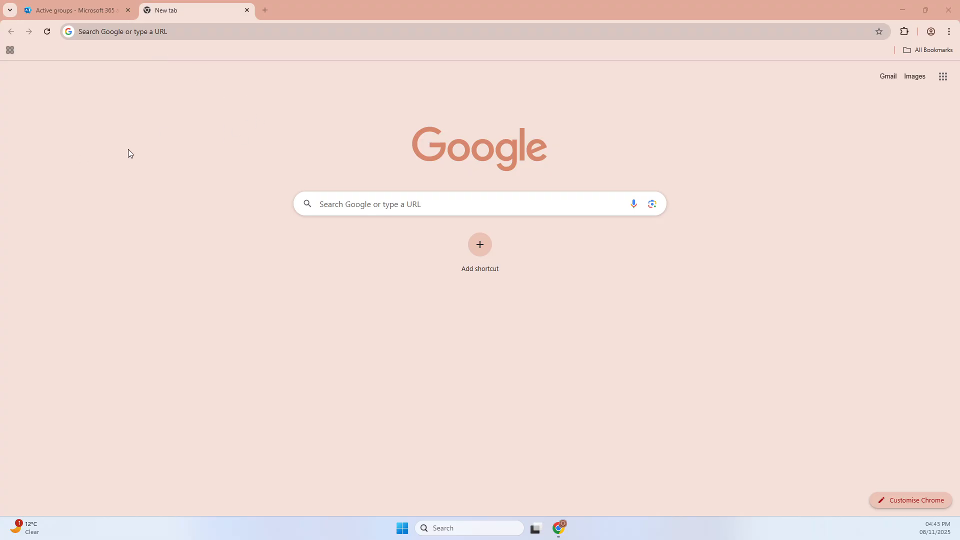
# Step: Go to the Microsoft 365 admin center's home page, open the Identity admin center and highlight its web address
pyautogui.click(77, 6)
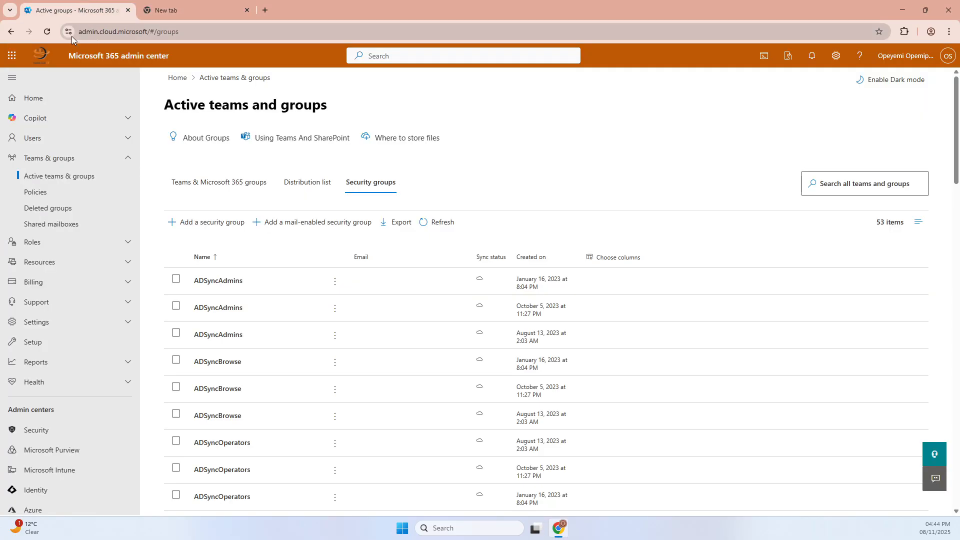
pyautogui.click(33, 98)
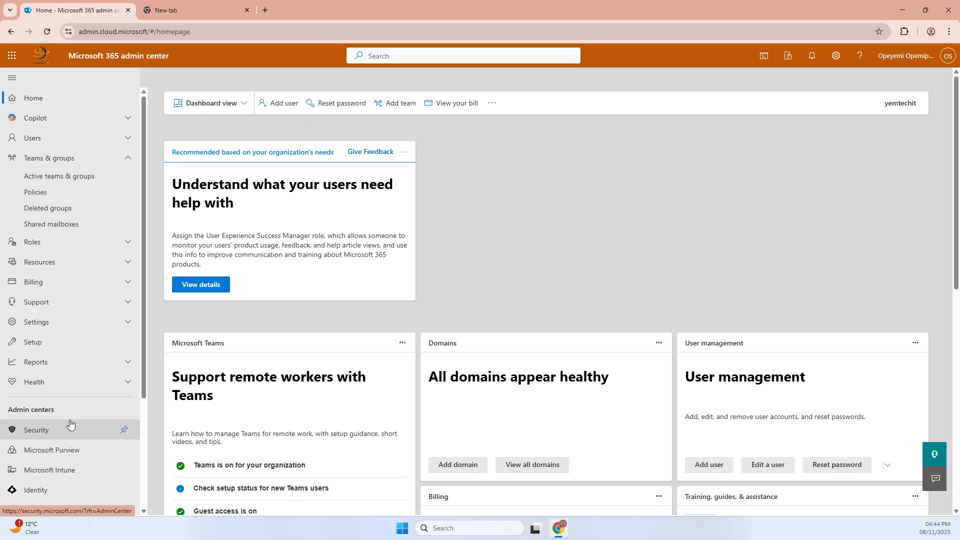
pyautogui.scroll(-3, 69, 428)
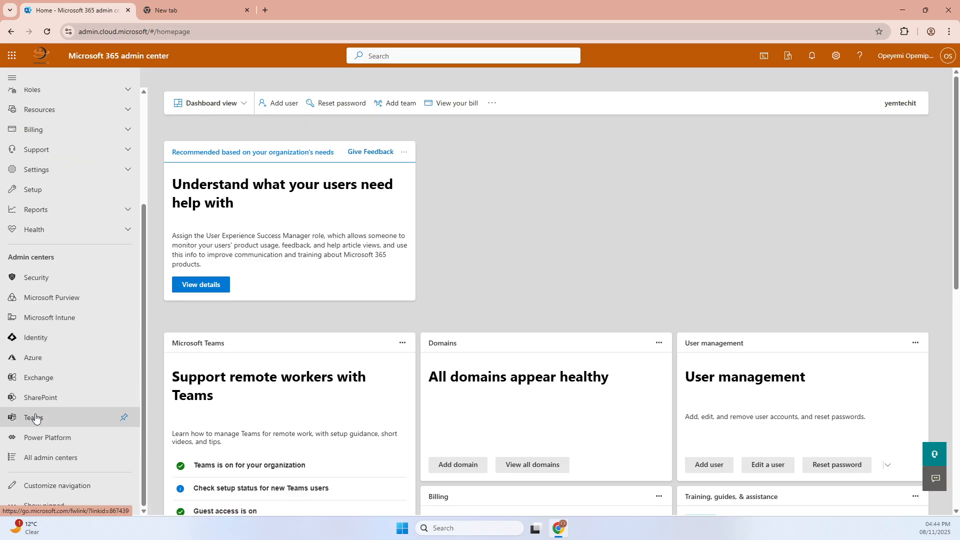
pyautogui.click(41, 343)
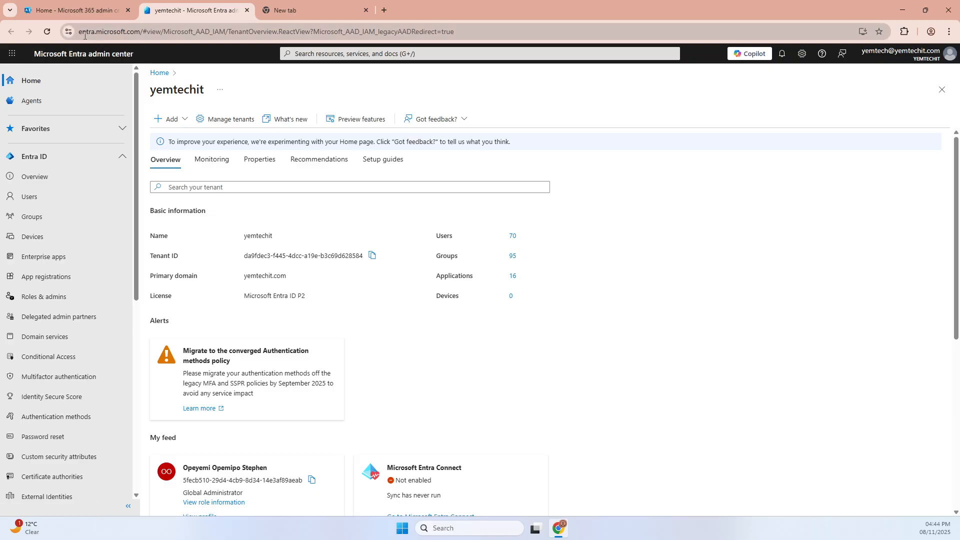
pyautogui.moveTo(138, 33); pyautogui.dragTo(80, 32)
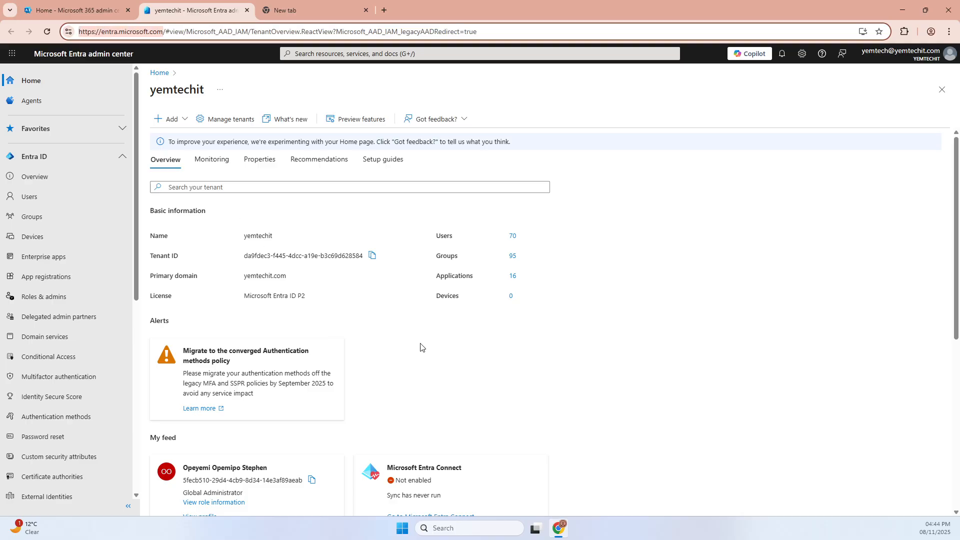
pyautogui.click(602, 306)
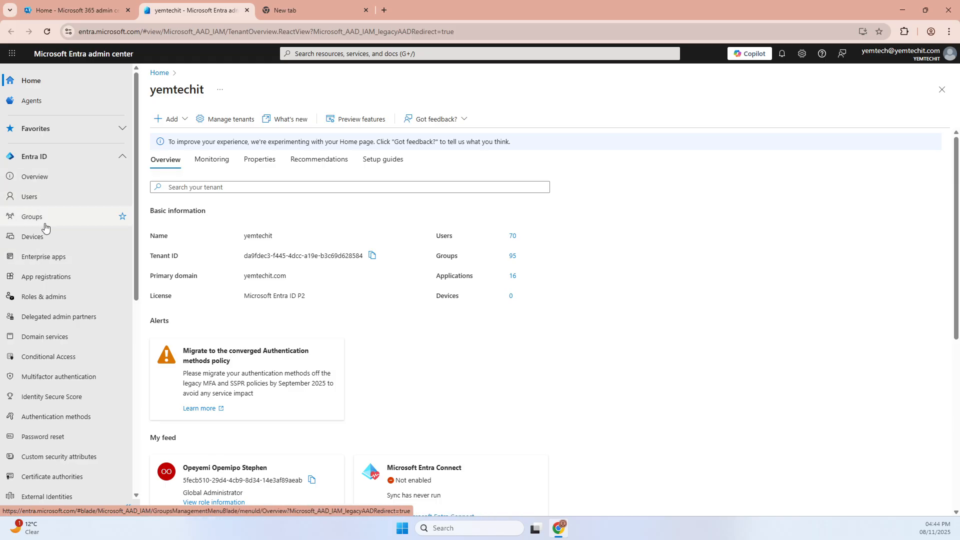
# Step: Open the list of all groups under Entra ID
pyautogui.click(123, 156)
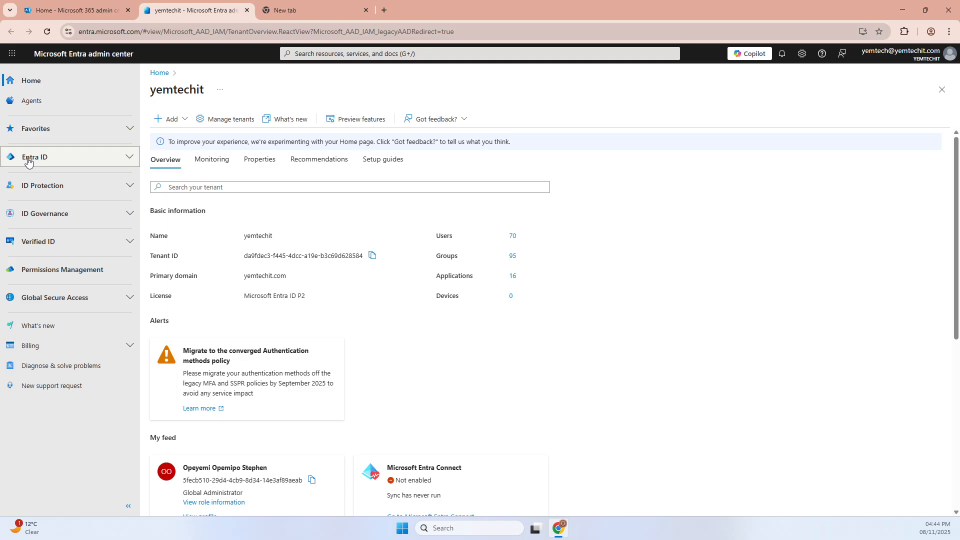
pyautogui.click(126, 159)
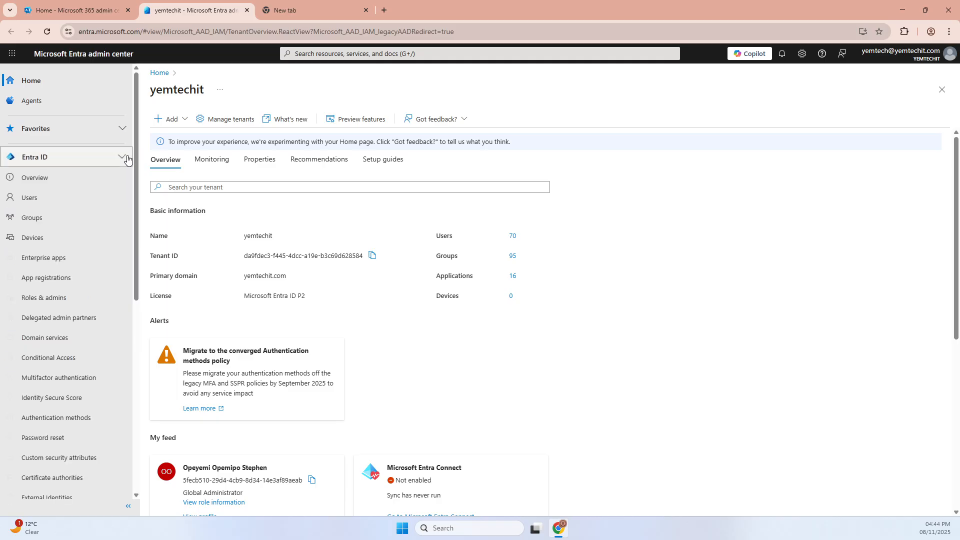
pyautogui.click(40, 227)
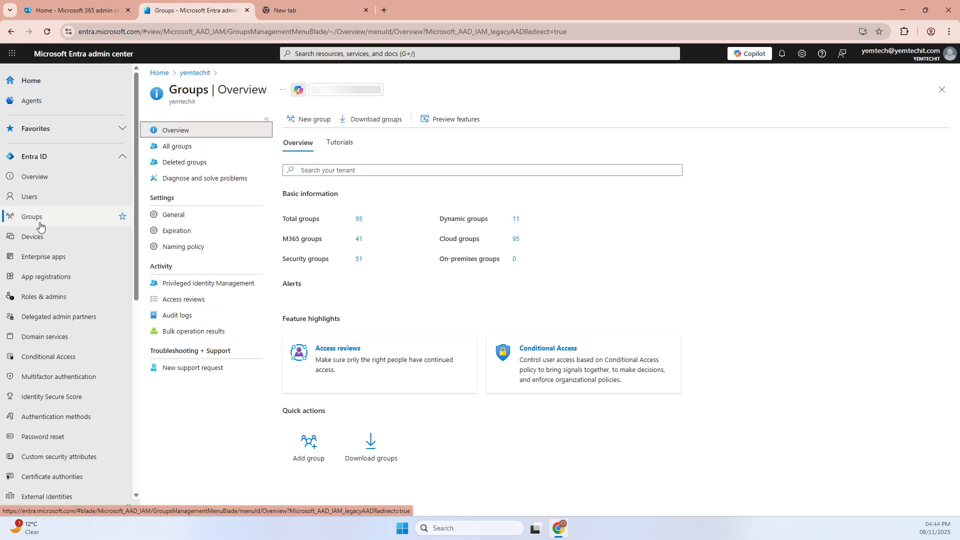
pyautogui.click(176, 147)
pyautogui.click(180, 164)
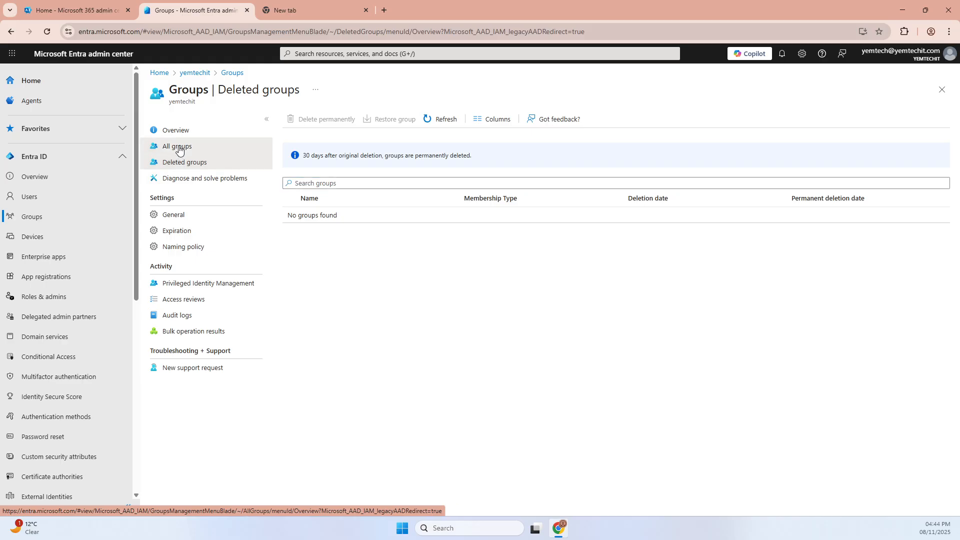
pyautogui.click(177, 148)
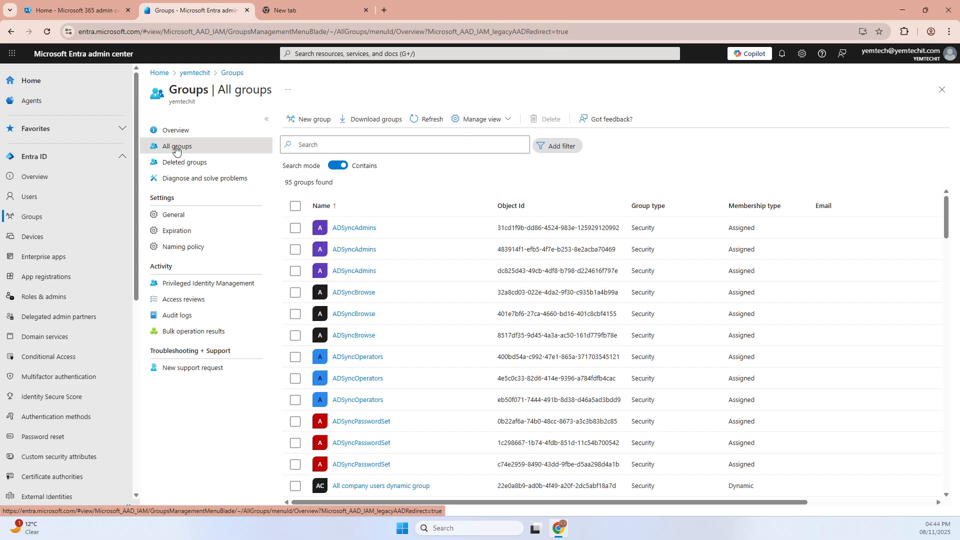
# Step: Start a new group and choose Security as its group type
pyautogui.click(314, 120)
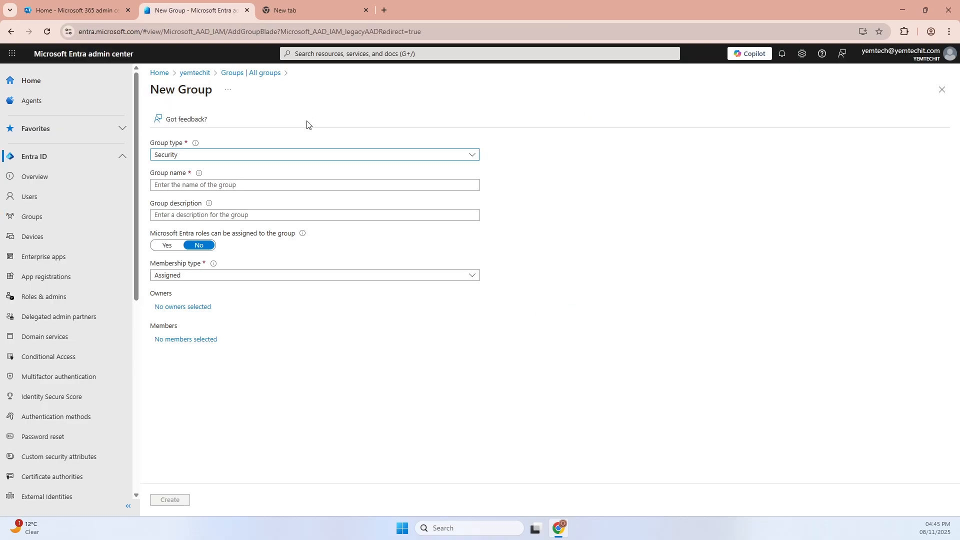
pyautogui.click(175, 156)
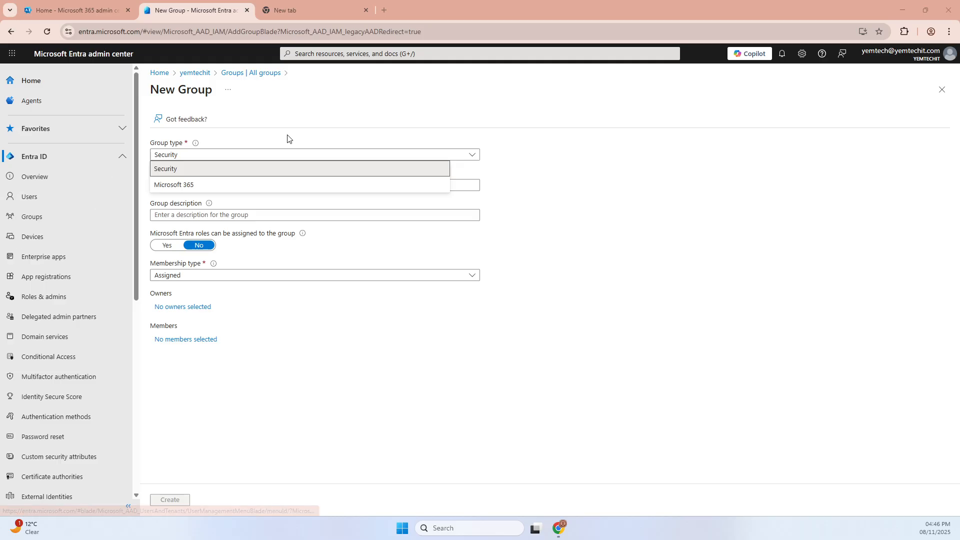
pyautogui.click(156, 169)
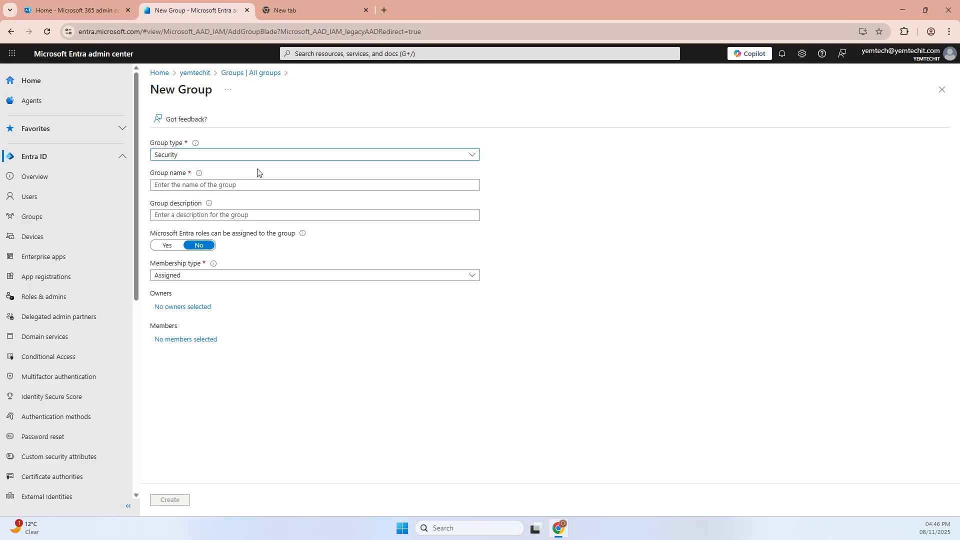
# Step: Remove the browser's saved autofill suggestions from the group name field
pyautogui.click(185, 185)
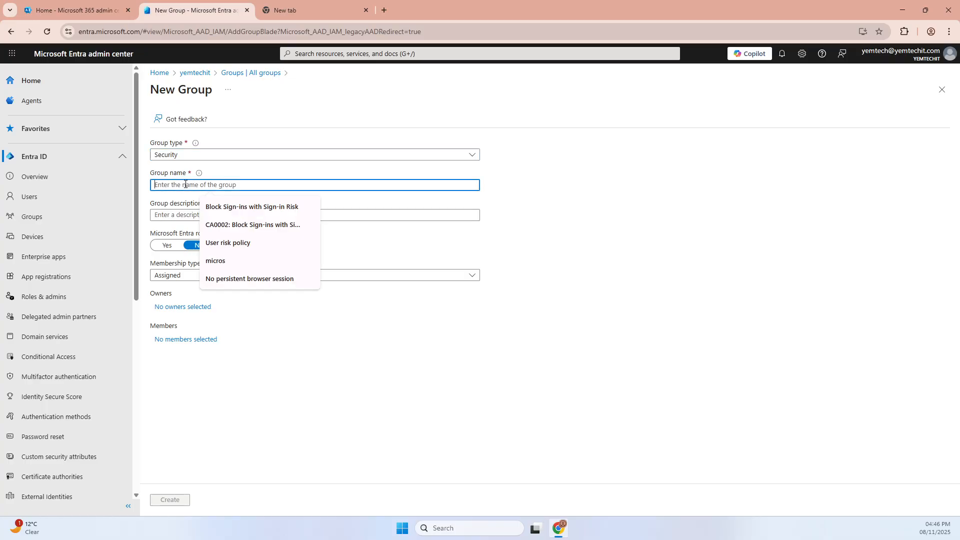
pyautogui.click(309, 206)
pyautogui.click(308, 207)
pyautogui.click(303, 206)
pyautogui.click(303, 206)
pyautogui.click(303, 207)
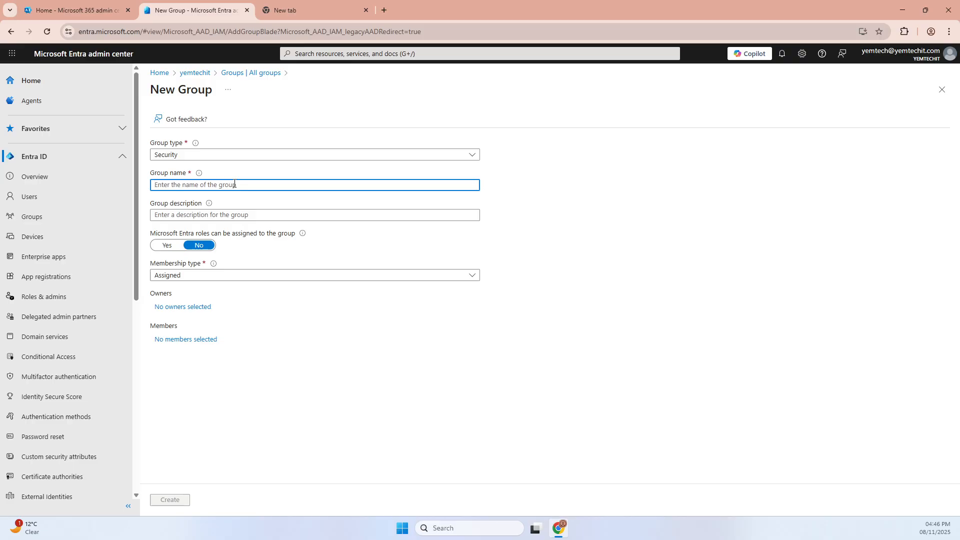
pyautogui.write('tECH')
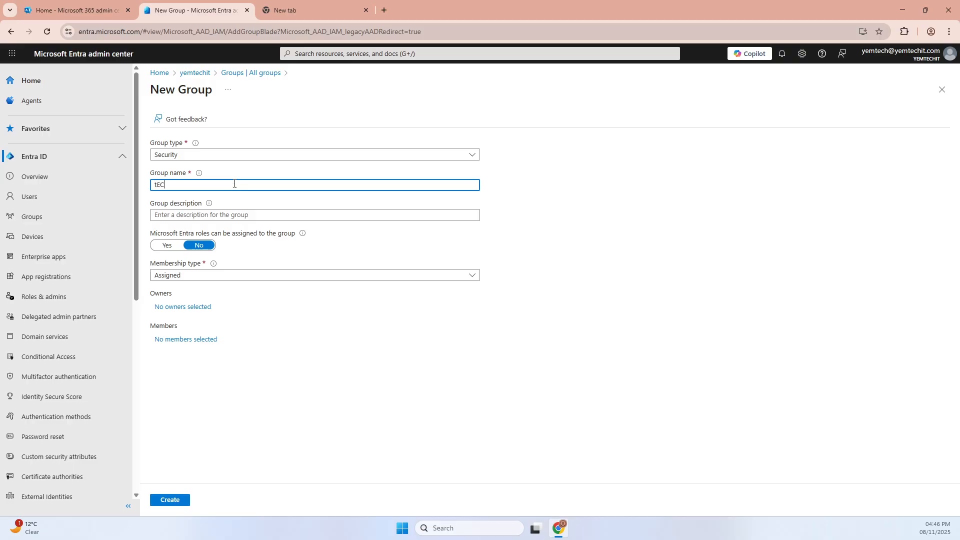
pyautogui.press('BackSpace')
pyautogui.press('BackSpace')
pyautogui.press('BackSpace')
pyautogui.press('BackSpace')
pyautogui.write('tEM')
pyautogui.press('BackSpace')
pyautogui.press('BackSpace')
pyautogui.press('BackSpace')
pyautogui.write('Teach Me')
pyautogui.press('BackSpace')
pyautogui.press('BackSpace')
pyautogui.press('BackSpace')
pyautogui.press('BackSpace')
pyautogui.press('BackSpace')
pyautogui.press('BackSpace')
pyautogui.press('BackSpace')
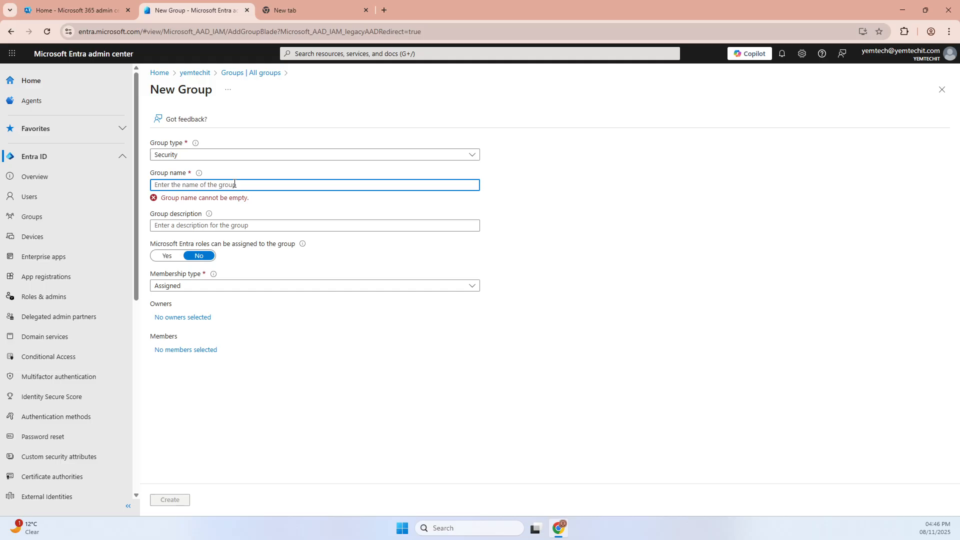
# Step: Name the group TechIT and remove the saved autofill suggestions from the group description field
pyautogui.write('Tech')
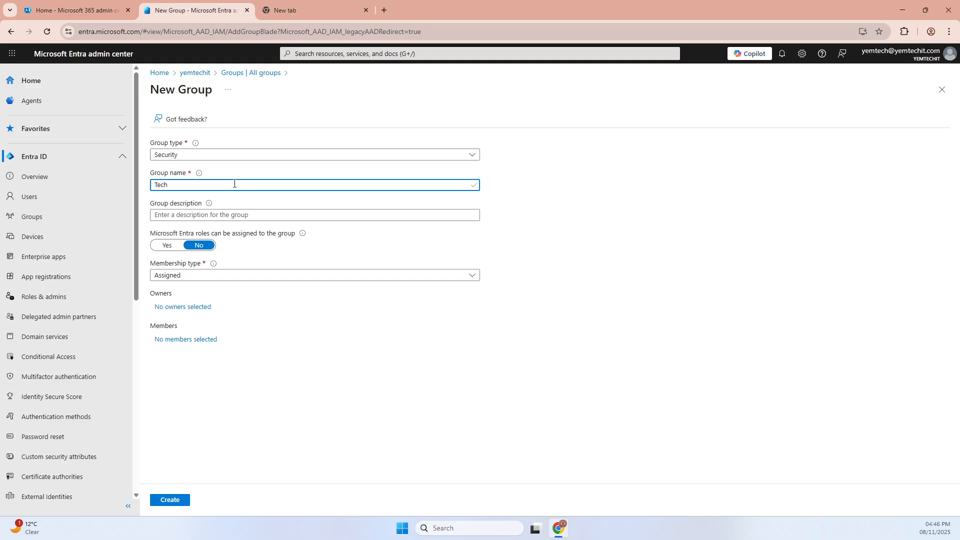
pyautogui.write('IT')
pyautogui.click(204, 216)
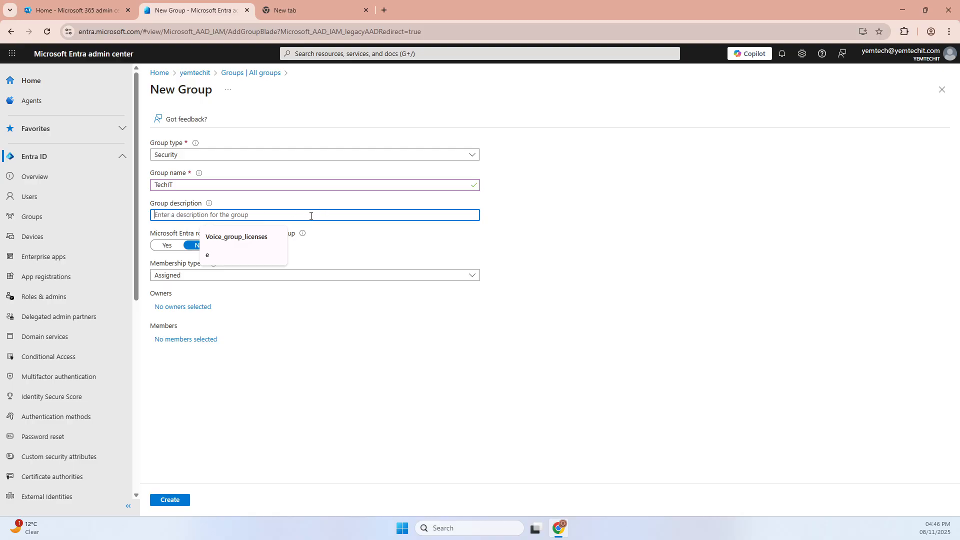
pyautogui.click(277, 237)
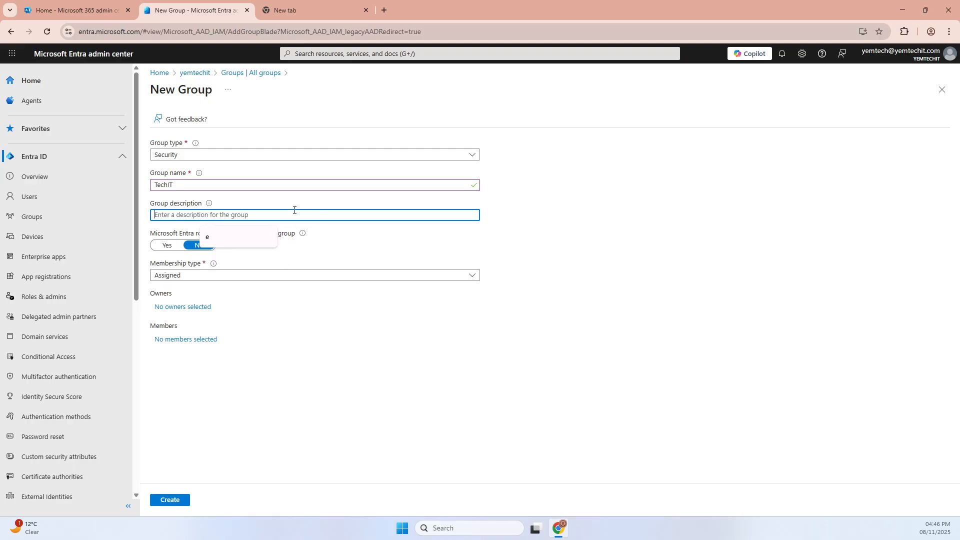
pyautogui.click(266, 237)
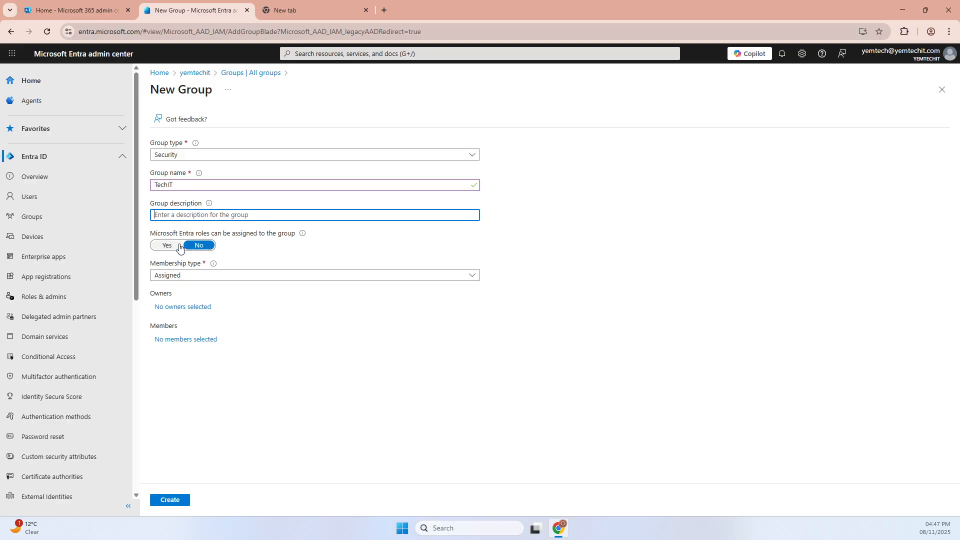
# Step: Set the membership type to Assigned and add the signed-in administrator's account as the group's owner, searching by first name
pyautogui.click(185, 276)
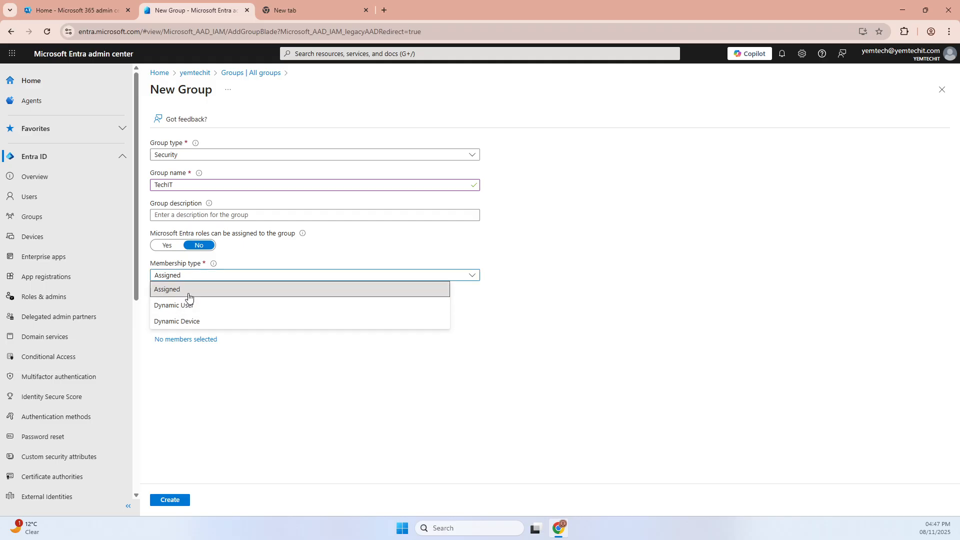
pyautogui.click(188, 291)
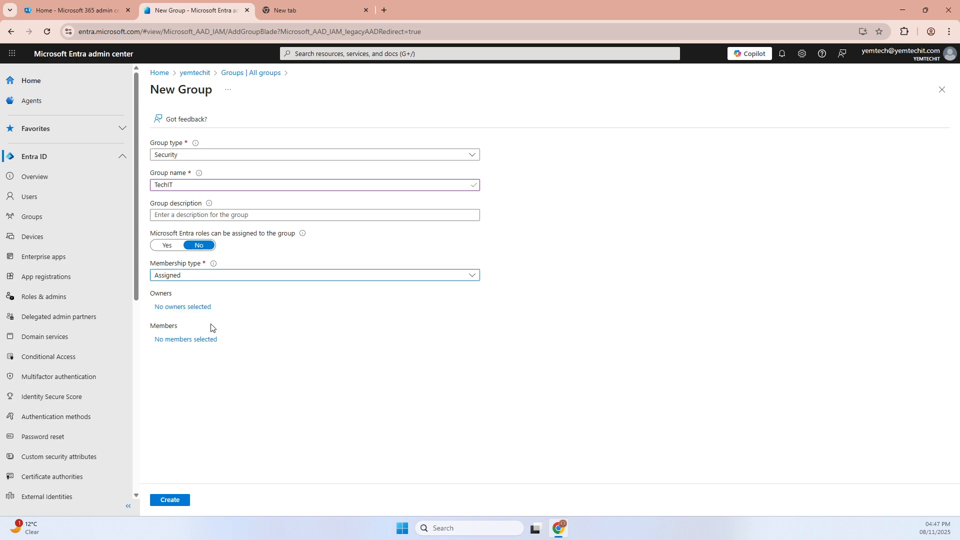
pyautogui.click(185, 307)
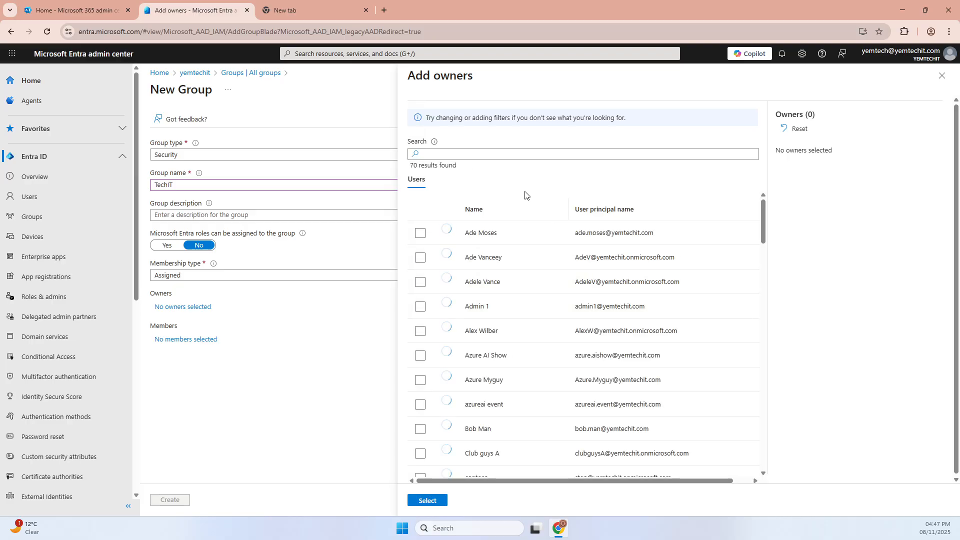
pyautogui.click(518, 155)
pyautogui.write('OPEYE')
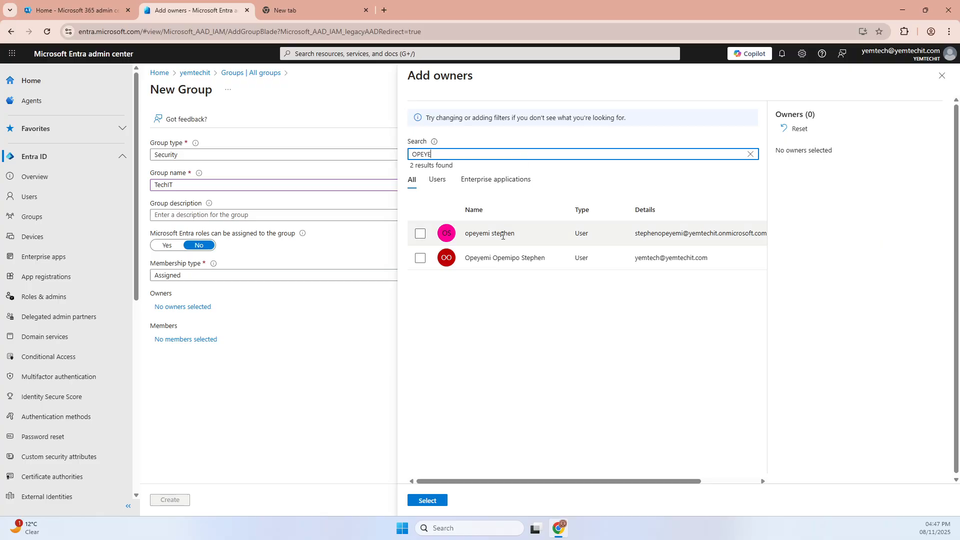
pyautogui.click(442, 255)
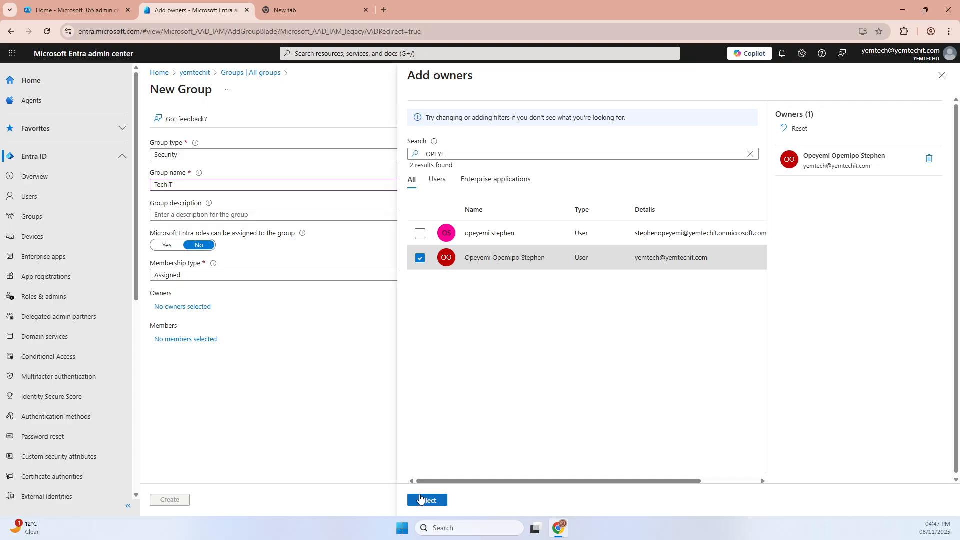
pyautogui.click(428, 500)
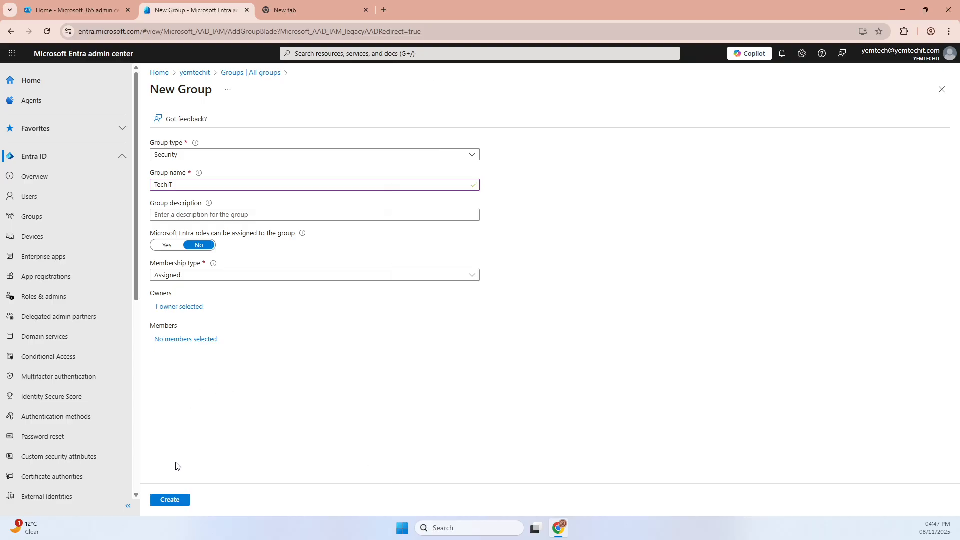
# Step: Add the first two users listed with profile photos as members and create the group
pyautogui.click(186, 341)
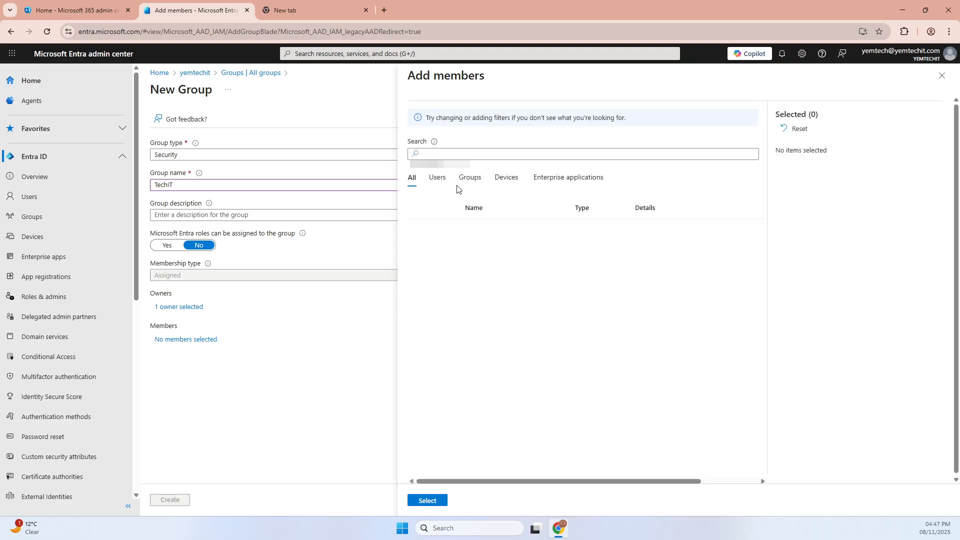
pyautogui.click(421, 332)
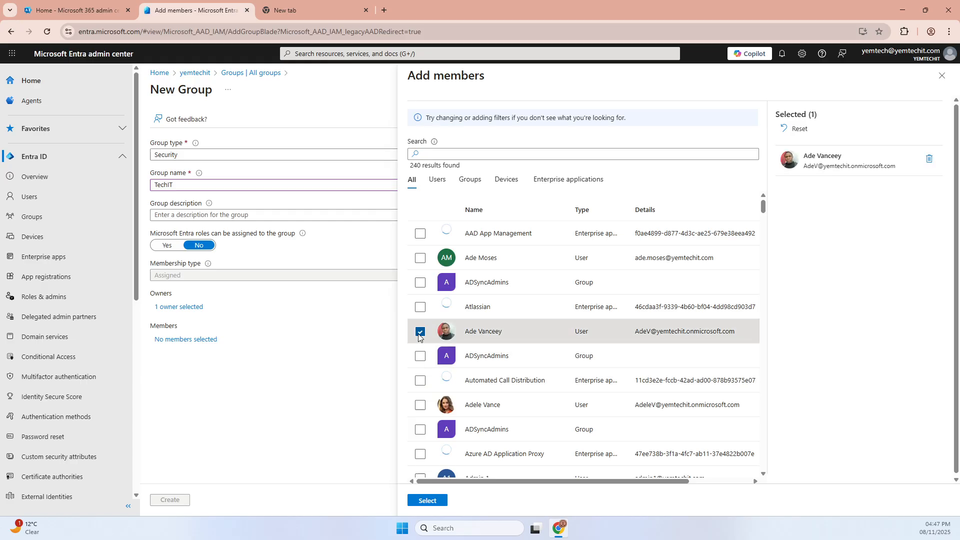
pyautogui.click(419, 406)
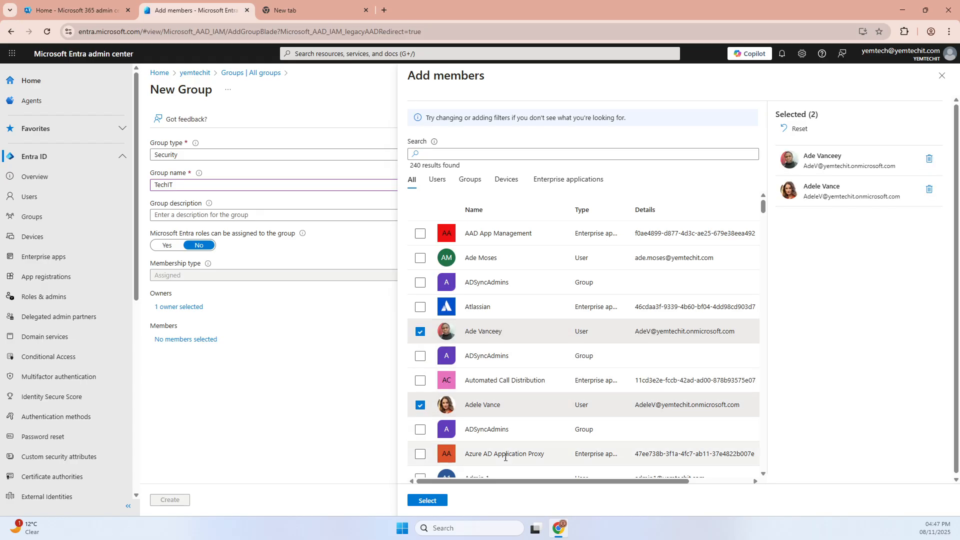
pyautogui.click(422, 502)
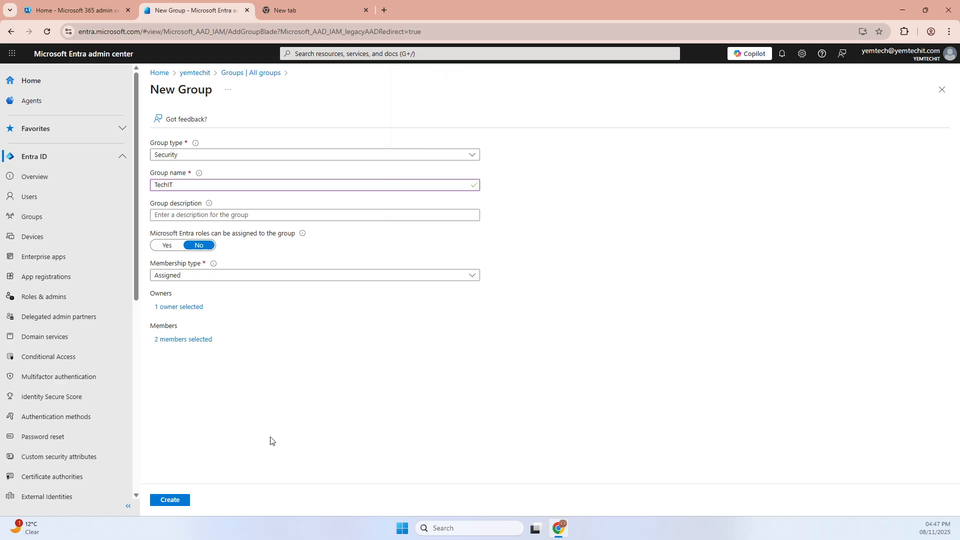
pyautogui.click(169, 500)
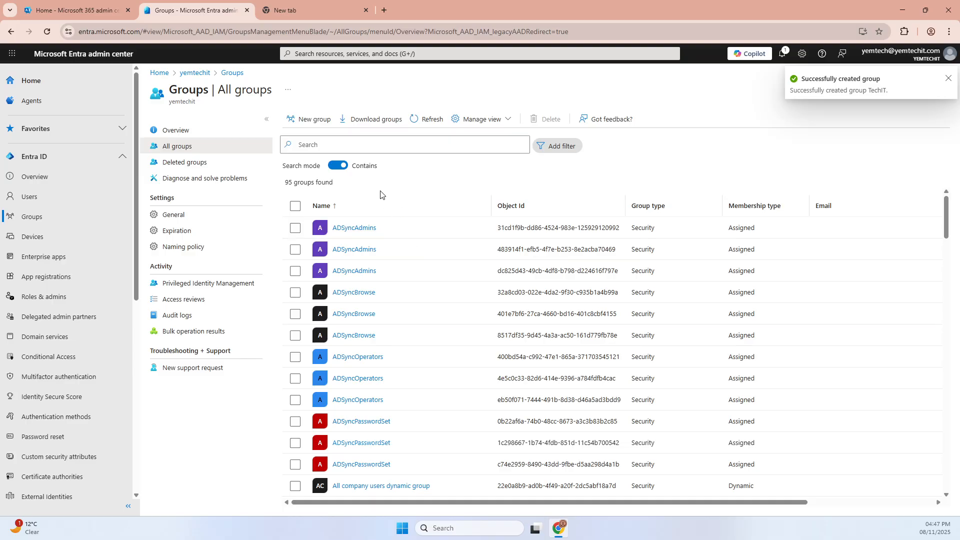
# Step: Refresh the list of all groups and search it for TECHIT
pyautogui.click(430, 123)
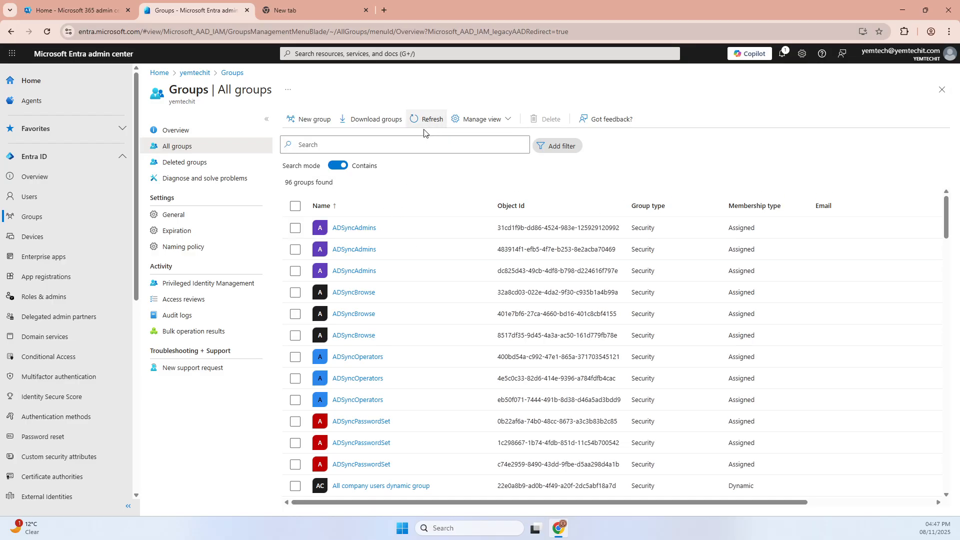
pyautogui.click(394, 144)
pyautogui.write('TECHIT')
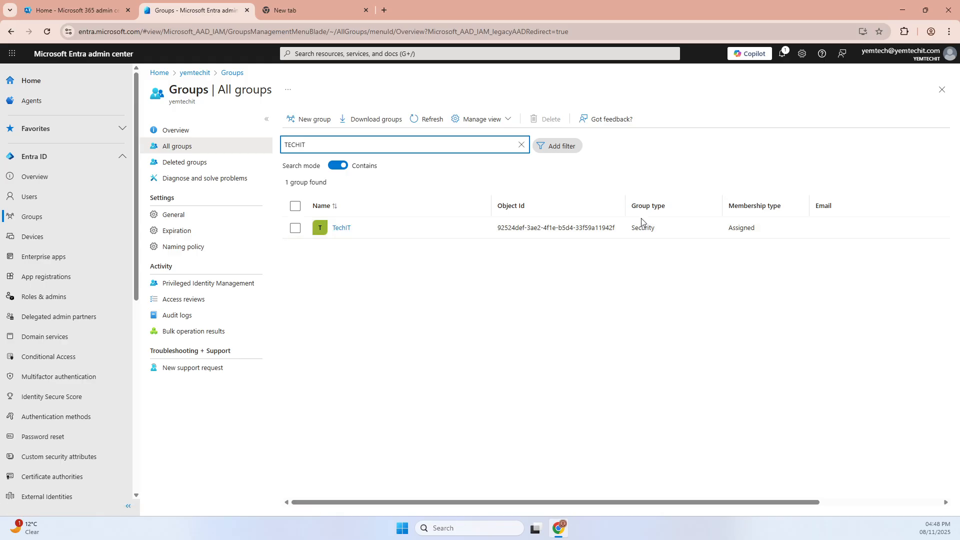
# Step: Switch to the Microsoft 365 admin center and start adding a security group from the active security groups list
pyautogui.moveTo(658, 230); pyautogui.dragTo(631, 230)
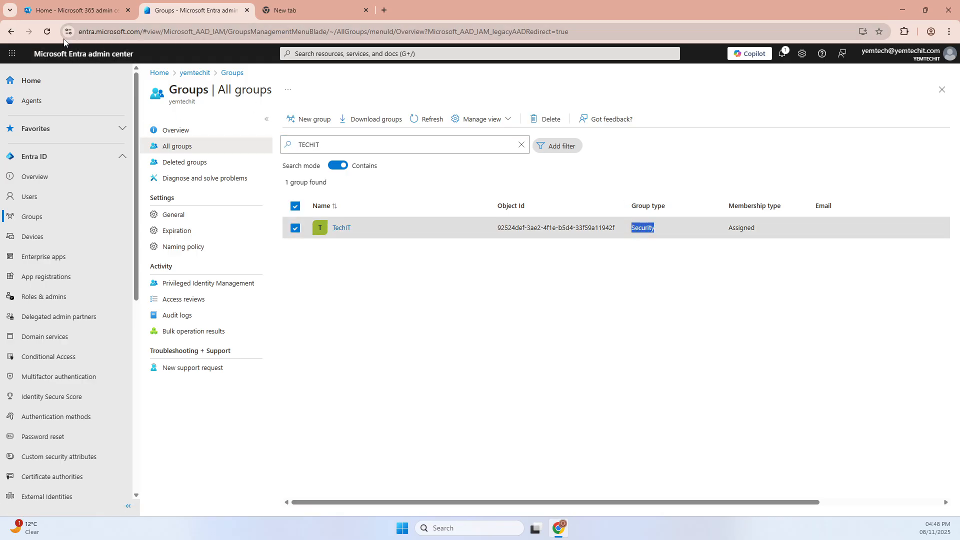
pyautogui.click(73, 10)
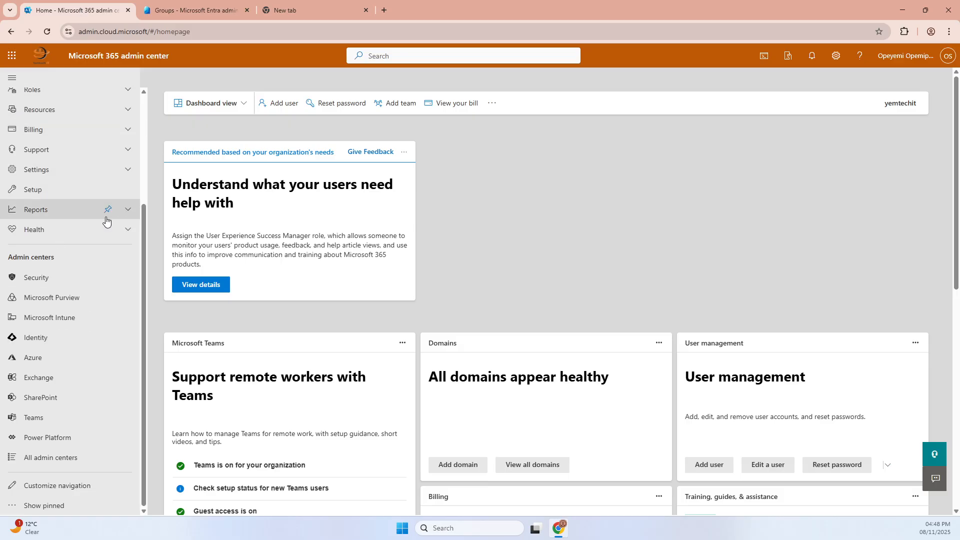
pyautogui.moveTo(145, 210); pyautogui.dragTo(143, 94)
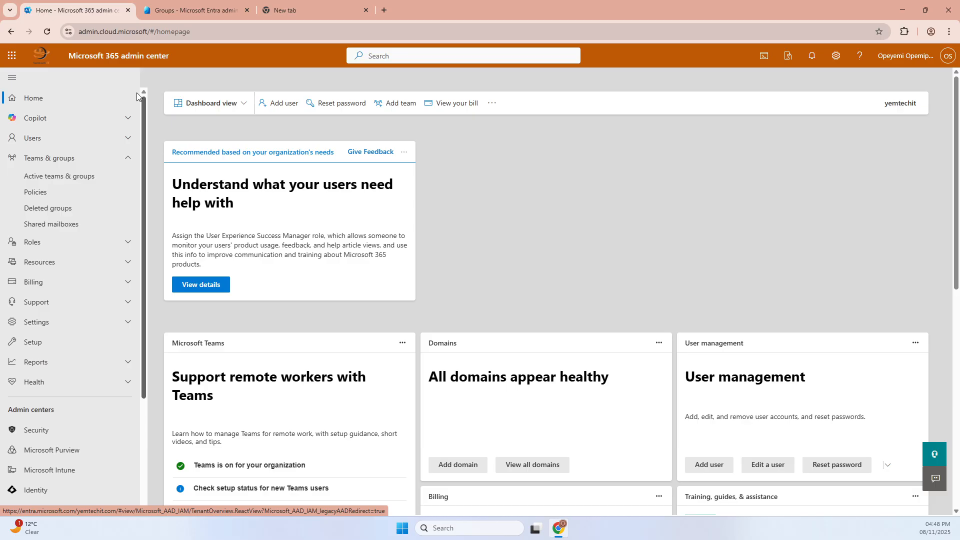
pyautogui.click(60, 159)
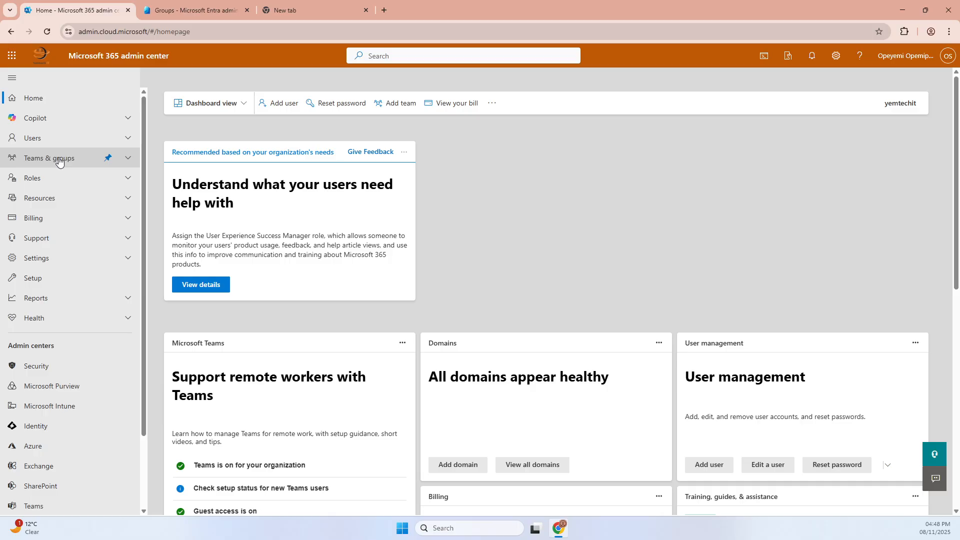
pyautogui.click(59, 159)
pyautogui.click(65, 178)
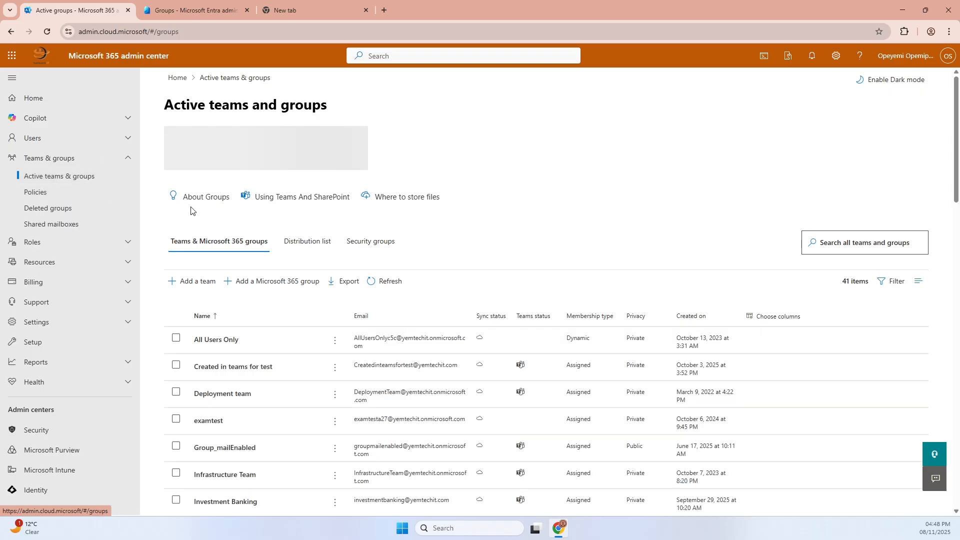
pyautogui.click(371, 183)
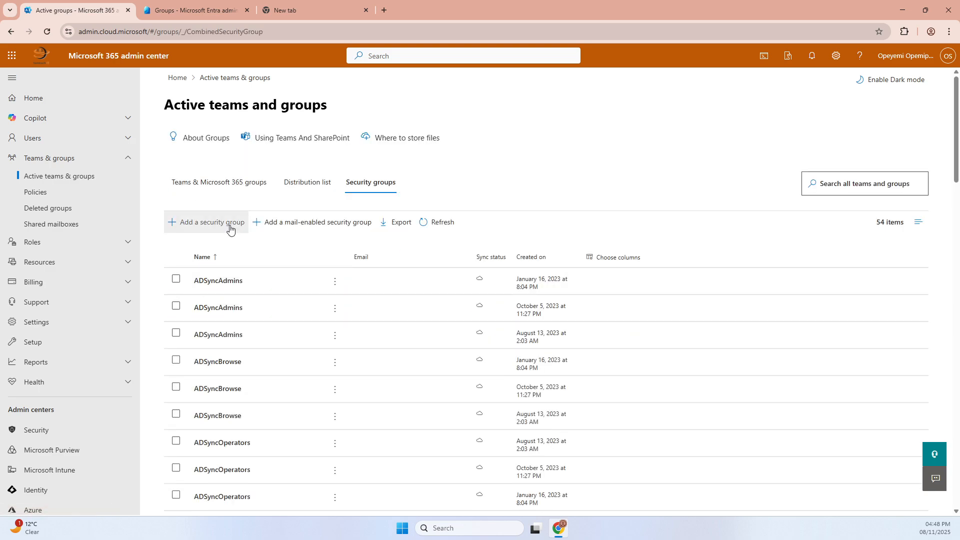
pyautogui.click(230, 223)
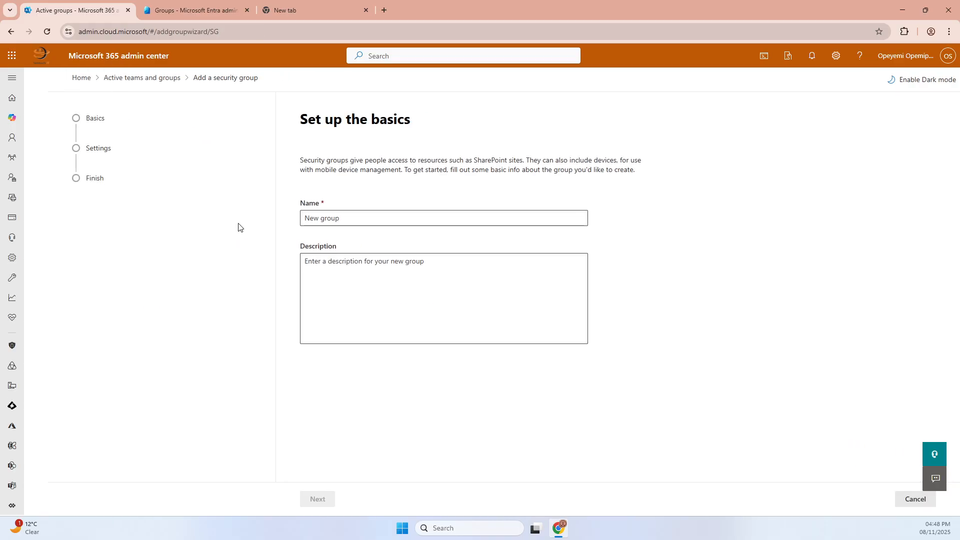
# Step: Name the new security group Support Devices and continue with the description left empty
pyautogui.click(329, 217)
pyautogui.write('sUPPORT')
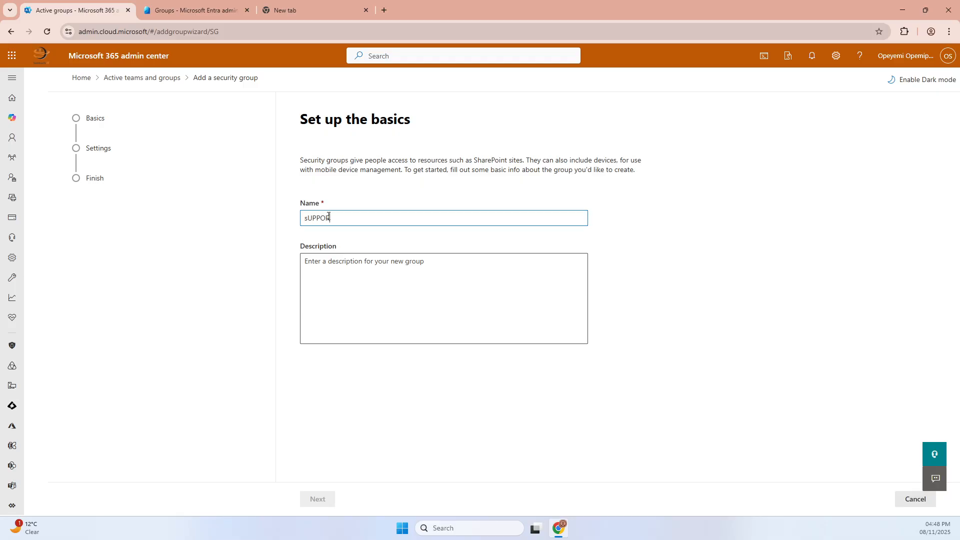
pyautogui.press('BackSpace')
pyautogui.press('BackSpace')
pyautogui.press('BackSpace')
pyautogui.press('BackSpace')
pyautogui.press('BackSpace')
pyautogui.press('BackSpace')
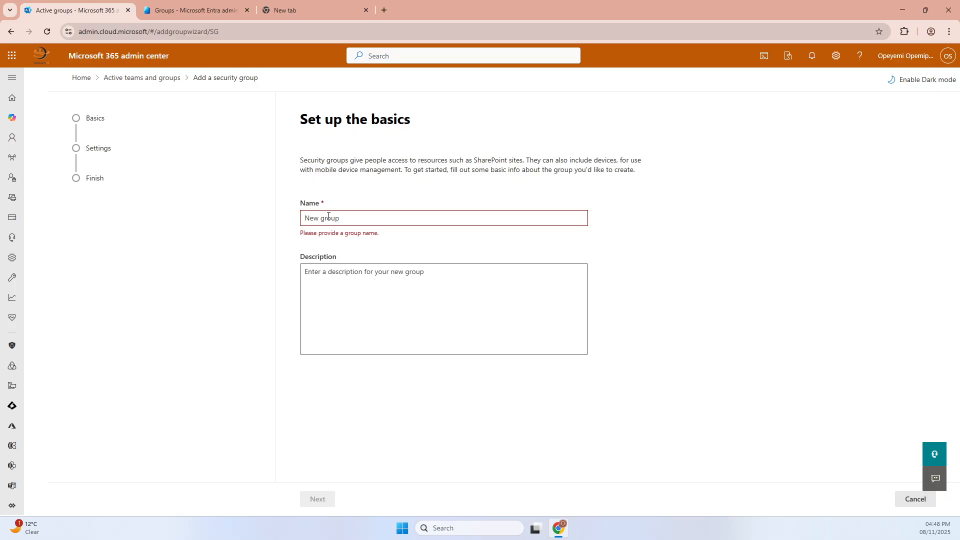
pyautogui.write('Suppor')
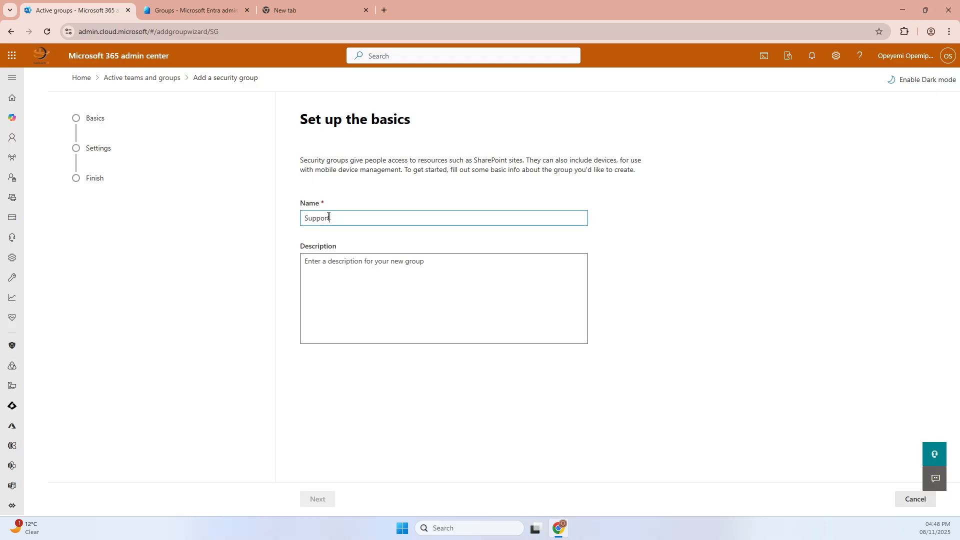
pyautogui.write('Devices')
pyautogui.click(352, 273)
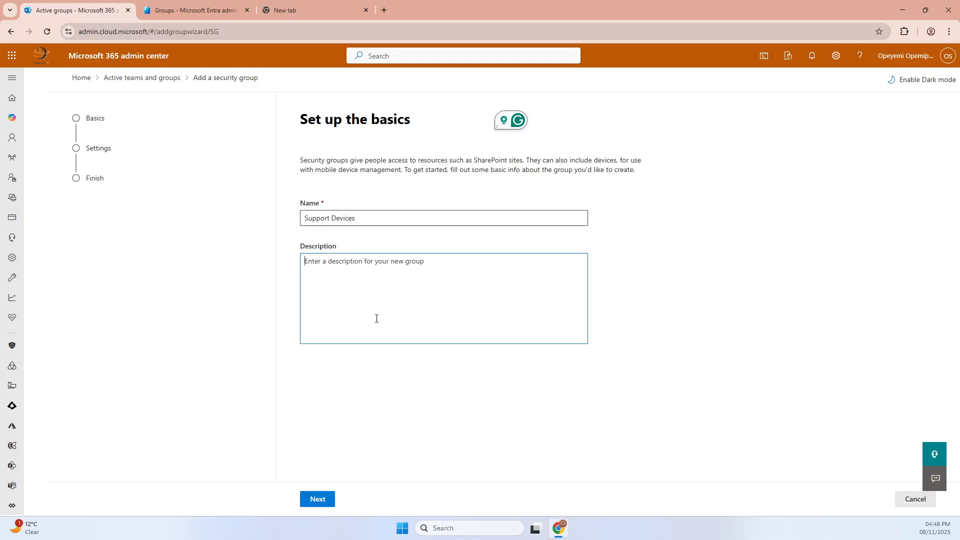
pyautogui.click(308, 498)
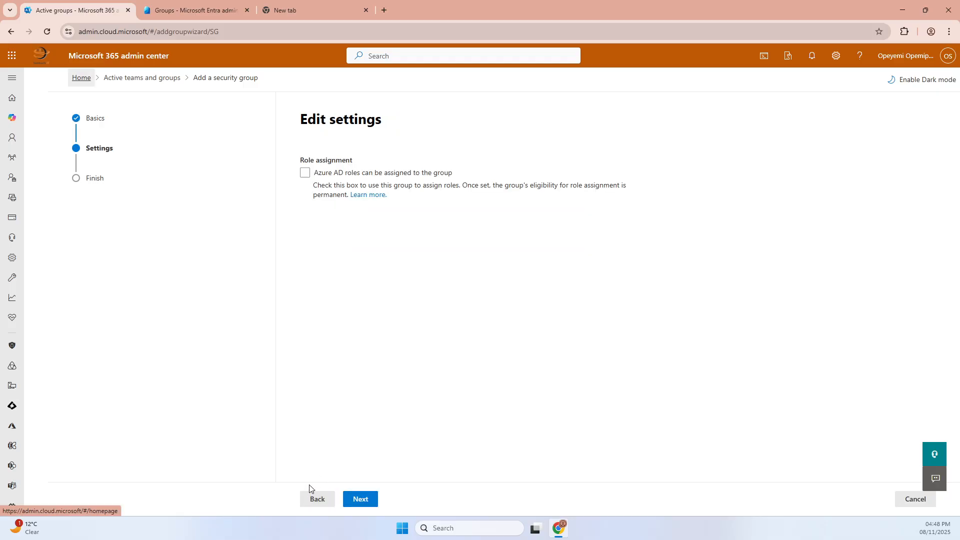
# Step: Keep Azure AD role assignment disabled for the group, create it and close the wizard
pyautogui.click(432, 175)
pyautogui.click(358, 500)
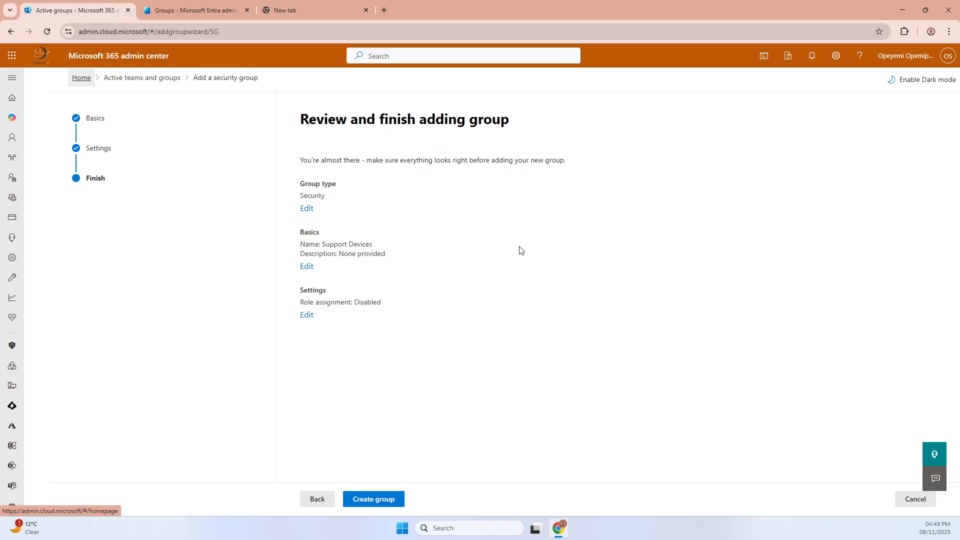
pyautogui.click(360, 500)
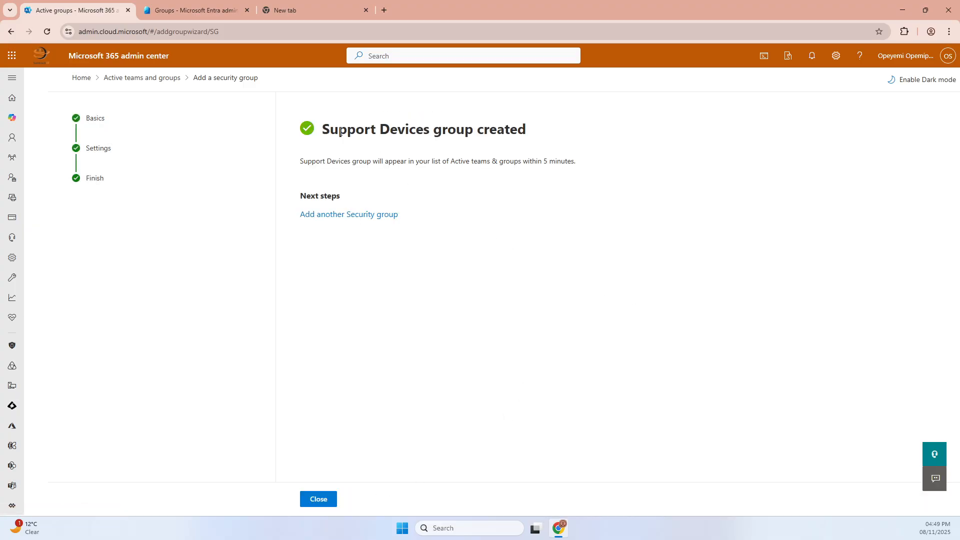
pyautogui.click(319, 499)
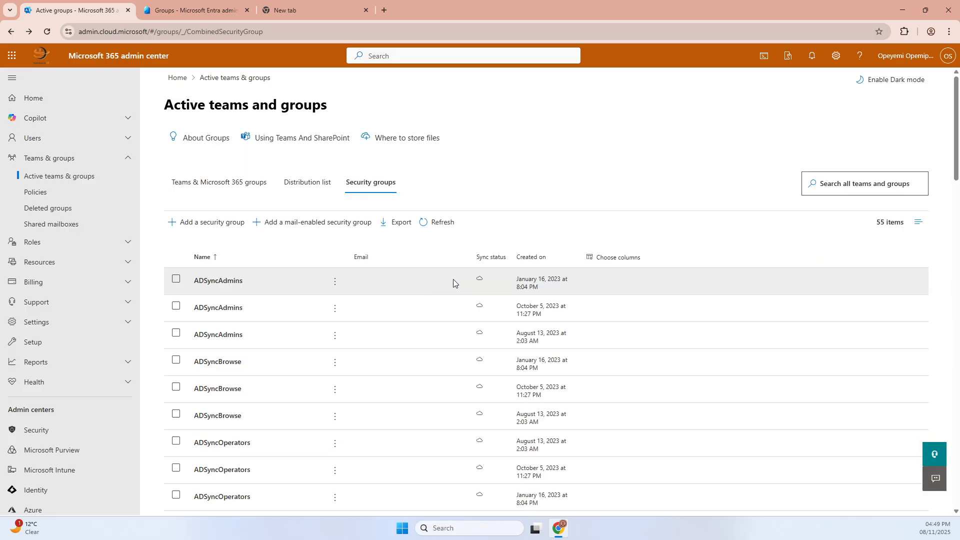
# Step: Refresh the security groups list and look through it for the Support Devices and TechIT groups
pyautogui.click(436, 221)
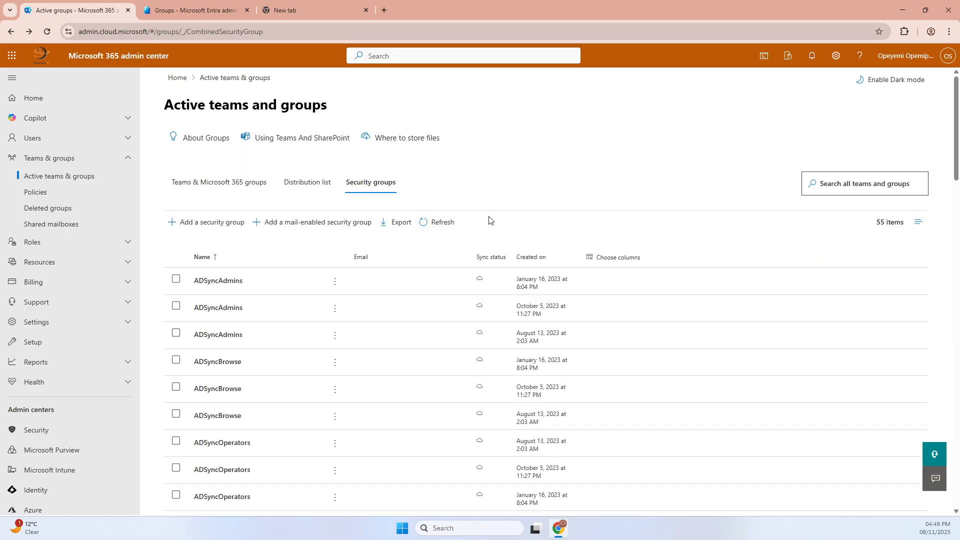
pyautogui.scroll(-10, 302, 379)
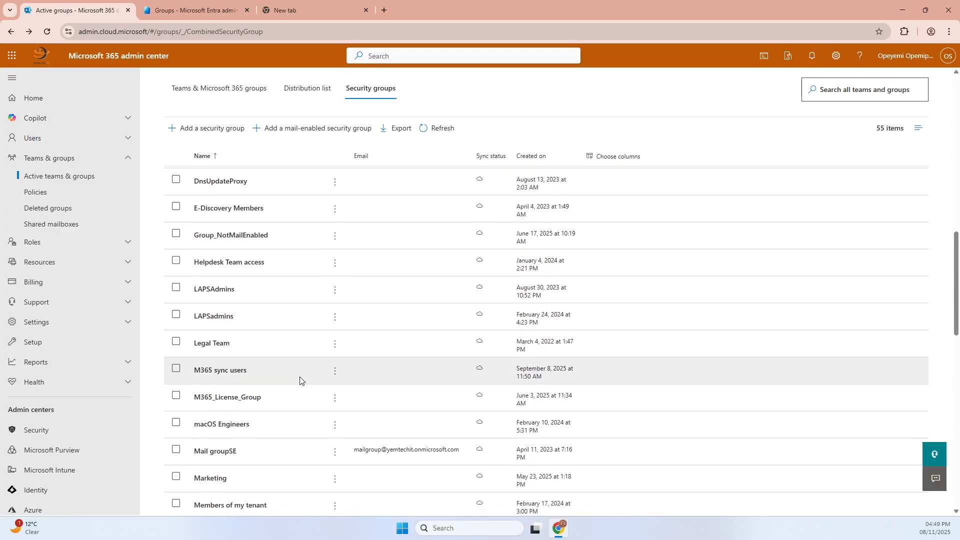
pyautogui.scroll(-7, 294, 374)
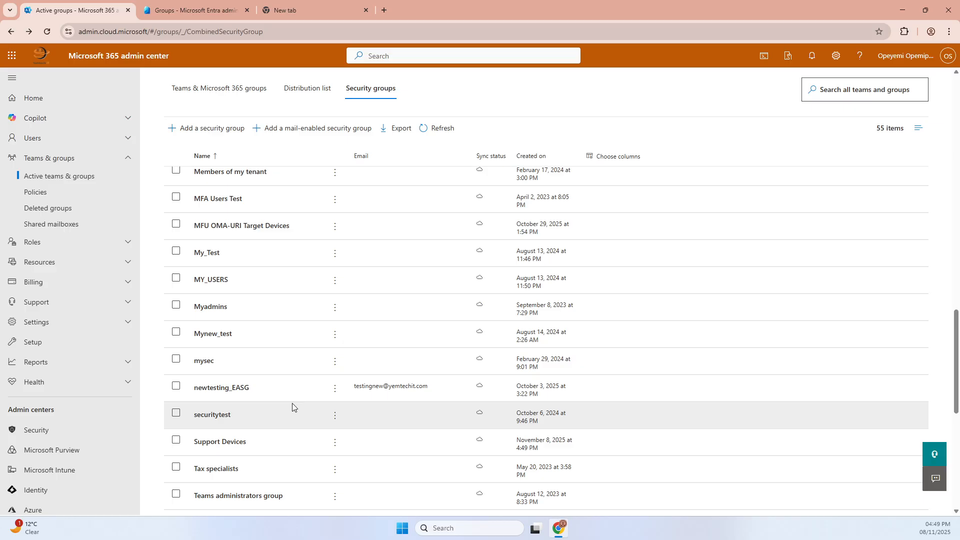
pyautogui.scroll(-7, 292, 403)
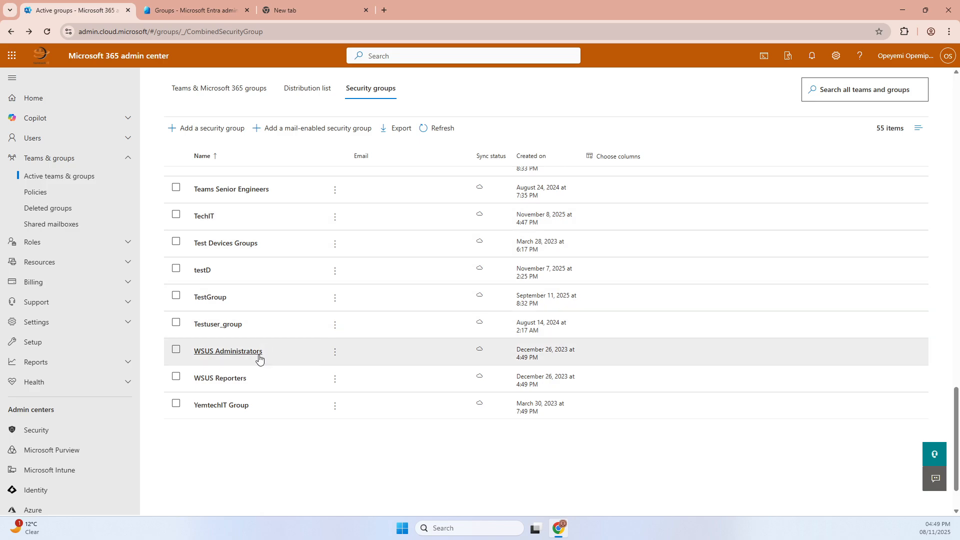
pyautogui.scroll(-1, 258, 358)
pyautogui.scroll(5, 258, 356)
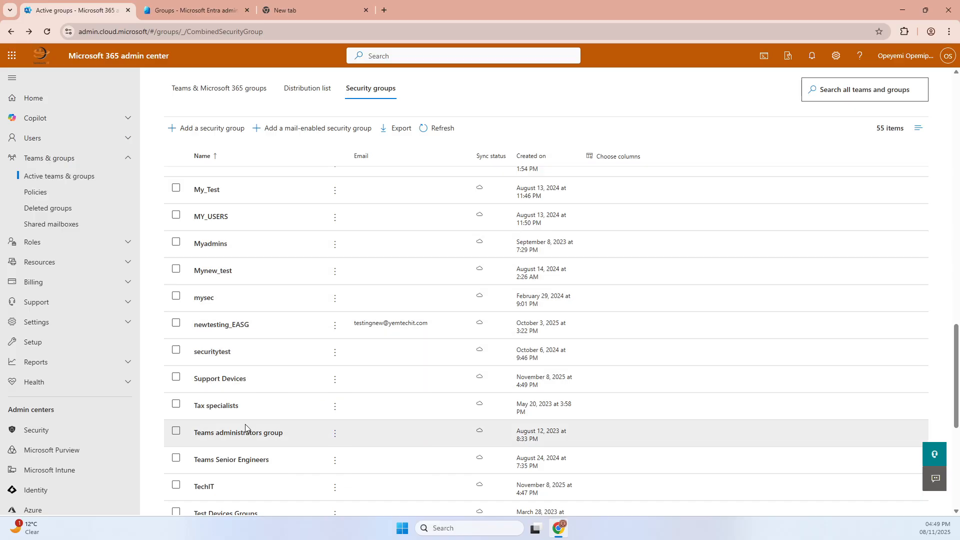
# Step: Delete the Support Devices security group and refresh the security groups list
pyautogui.click(177, 378)
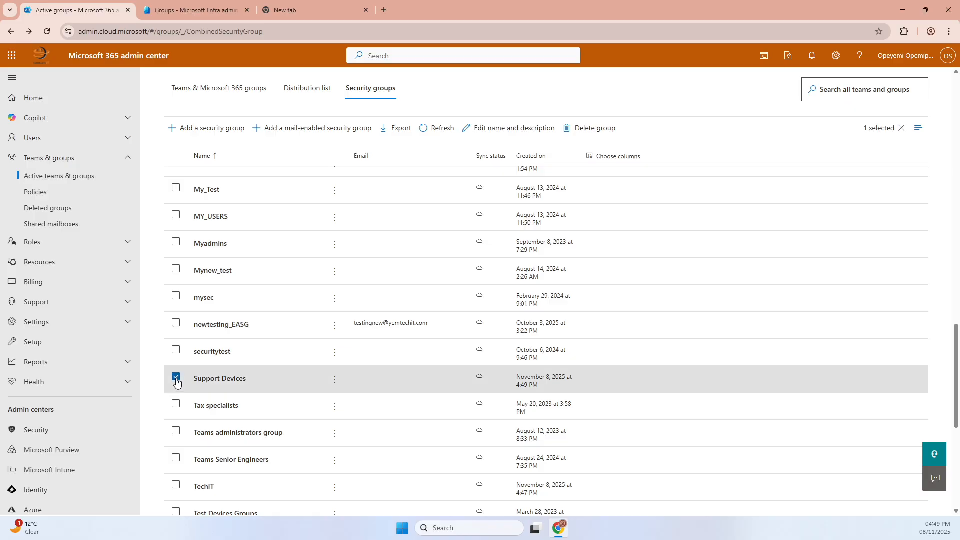
pyautogui.click(584, 129)
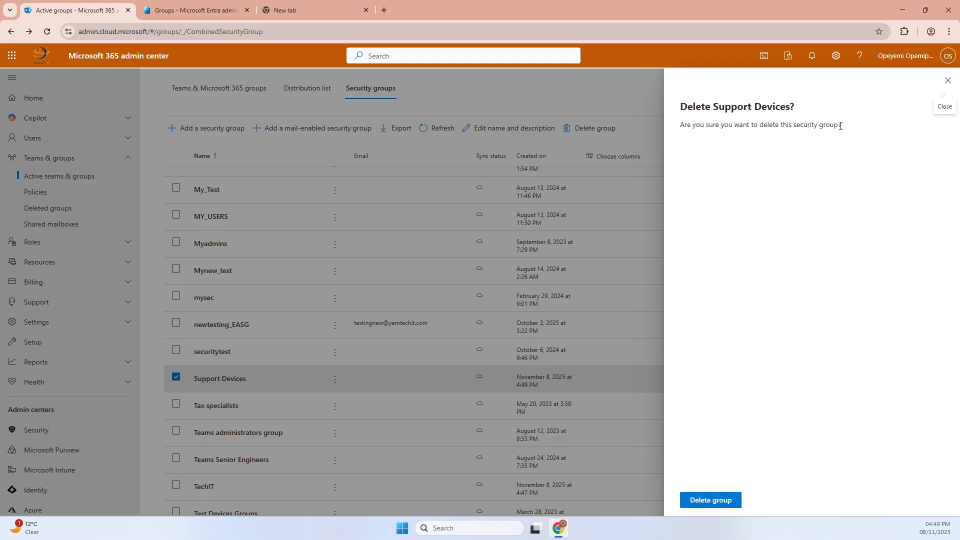
pyautogui.click(702, 497)
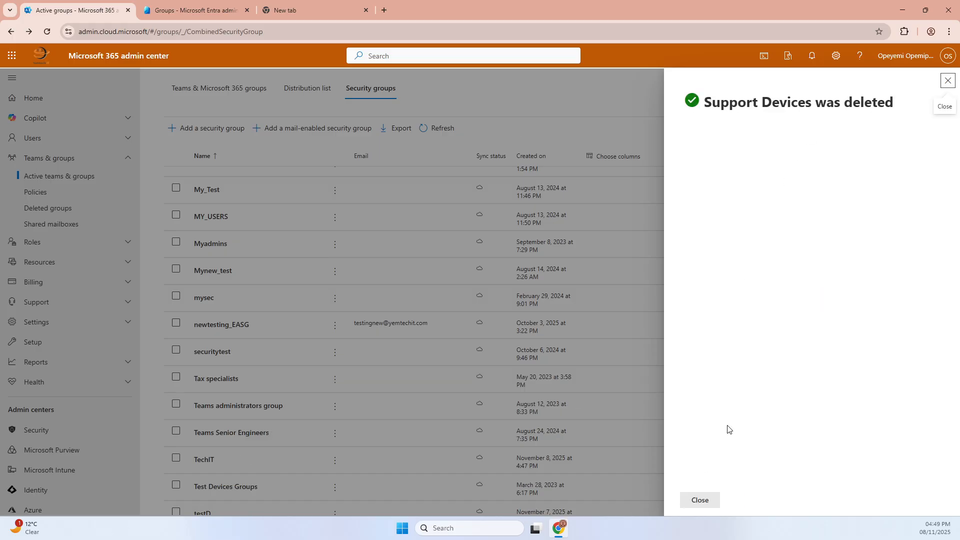
pyautogui.click(702, 500)
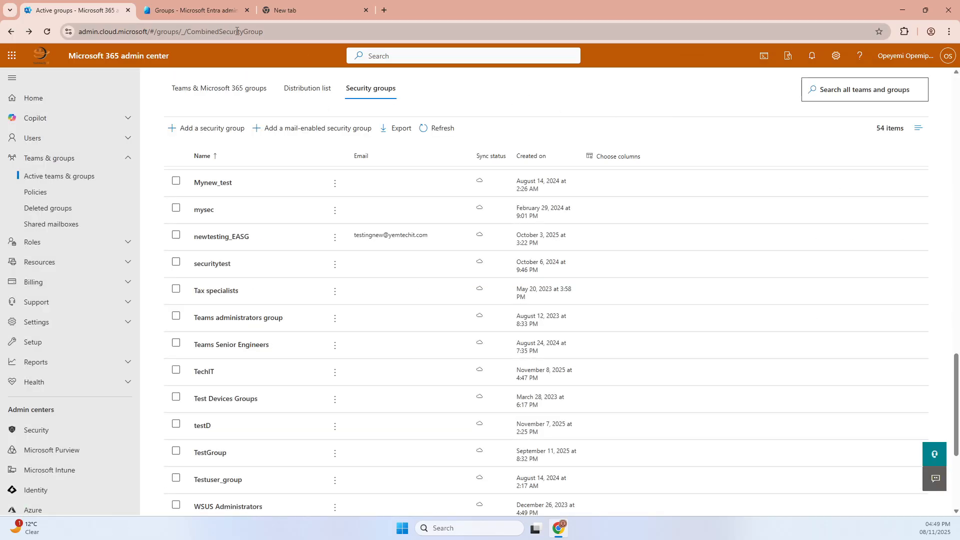
pyautogui.click(437, 129)
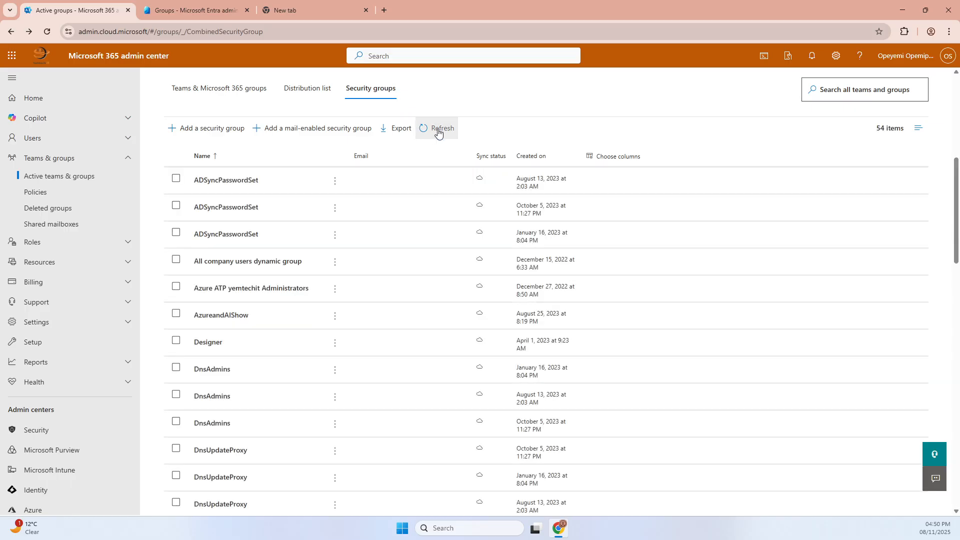
# Step: Open and refresh the list of deleted groups and examine how long deleted groups are retained
pyautogui.click(54, 210)
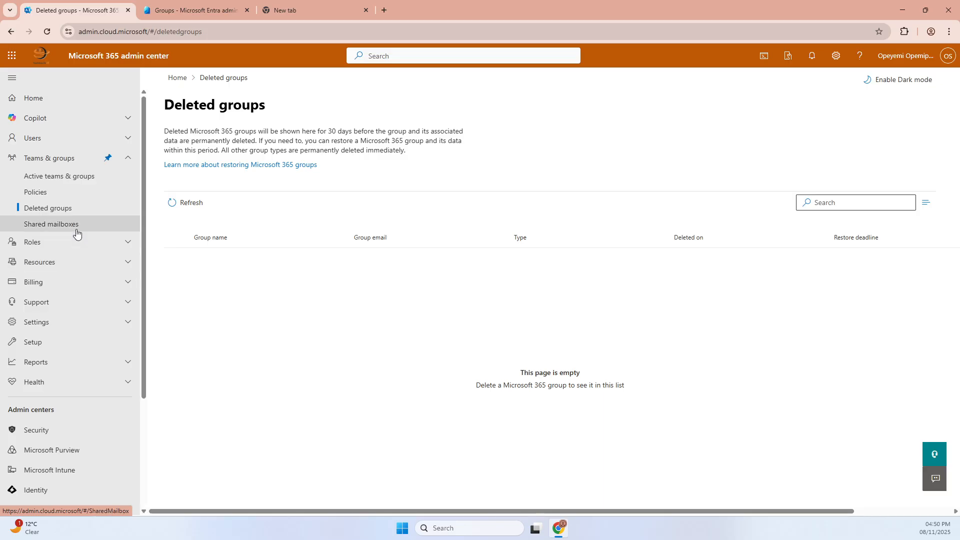
pyautogui.click(206, 201)
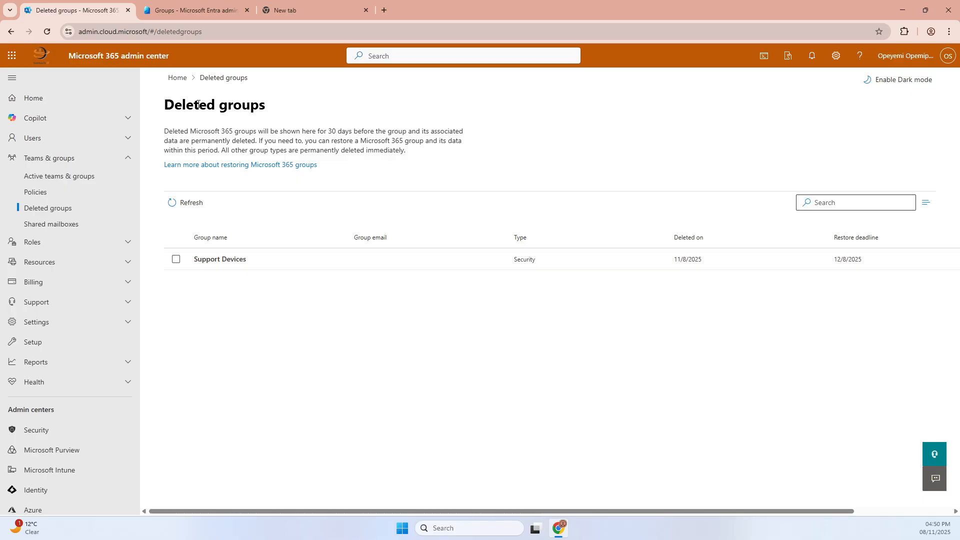
pyautogui.moveTo(199, 105); pyautogui.dragTo(292, 110)
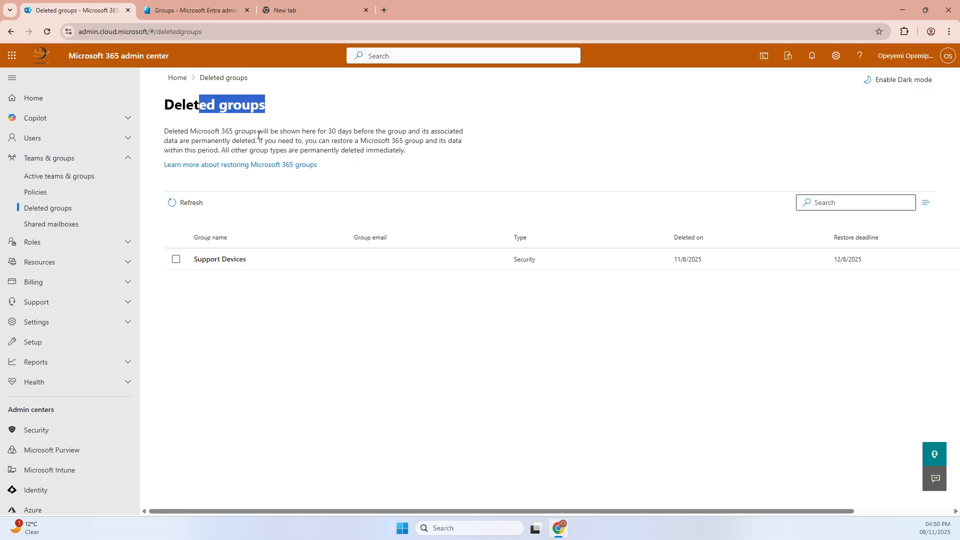
pyautogui.moveTo(329, 133); pyautogui.dragTo(362, 132)
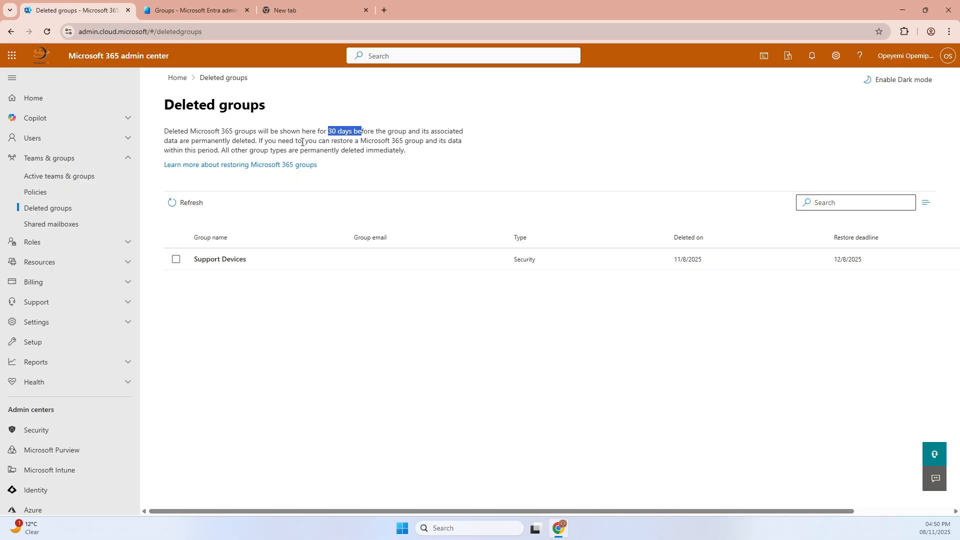
pyautogui.click(362, 142)
# Step: Switch to the Microsoft Entra admin center, delete the TechIT group and reload the page of all groups
pyautogui.click(175, 12)
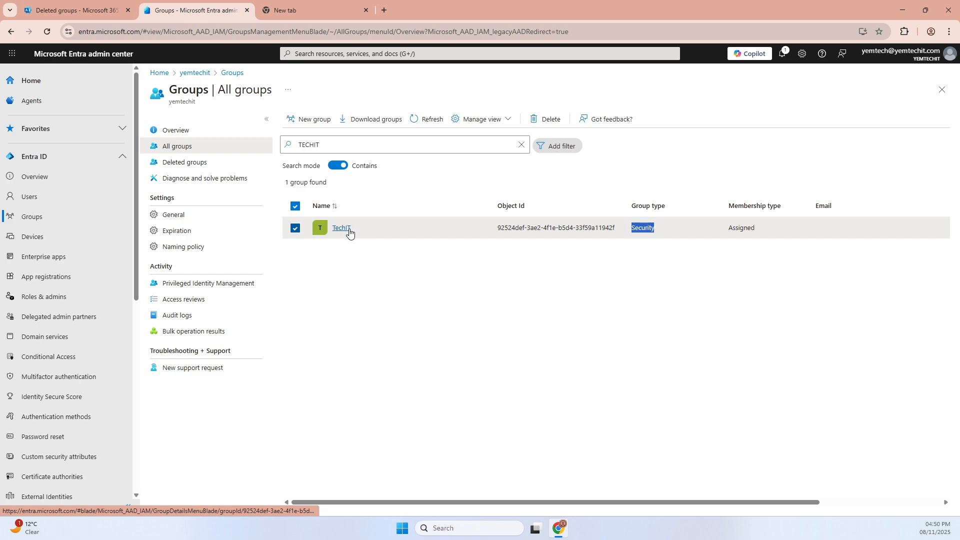
pyautogui.click(396, 326)
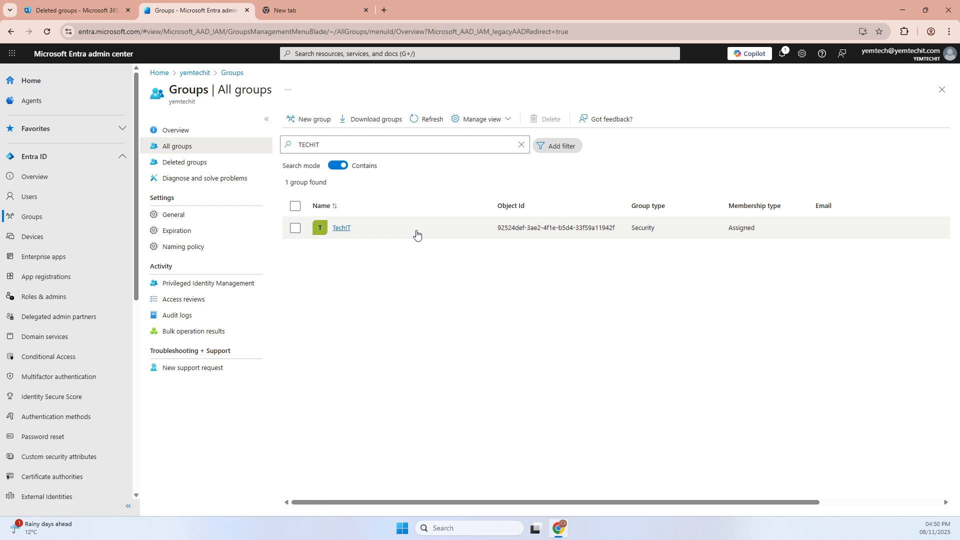
pyautogui.click(295, 228)
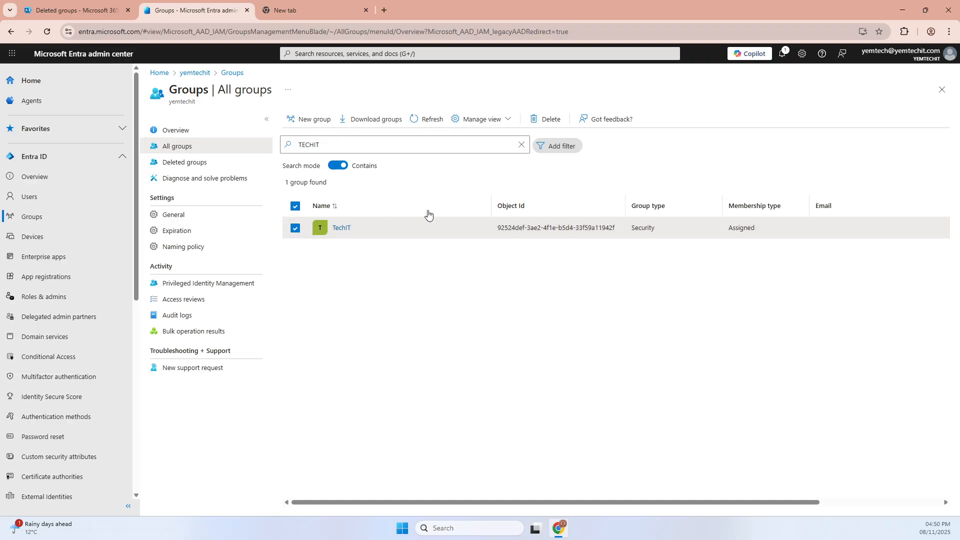
pyautogui.click(547, 123)
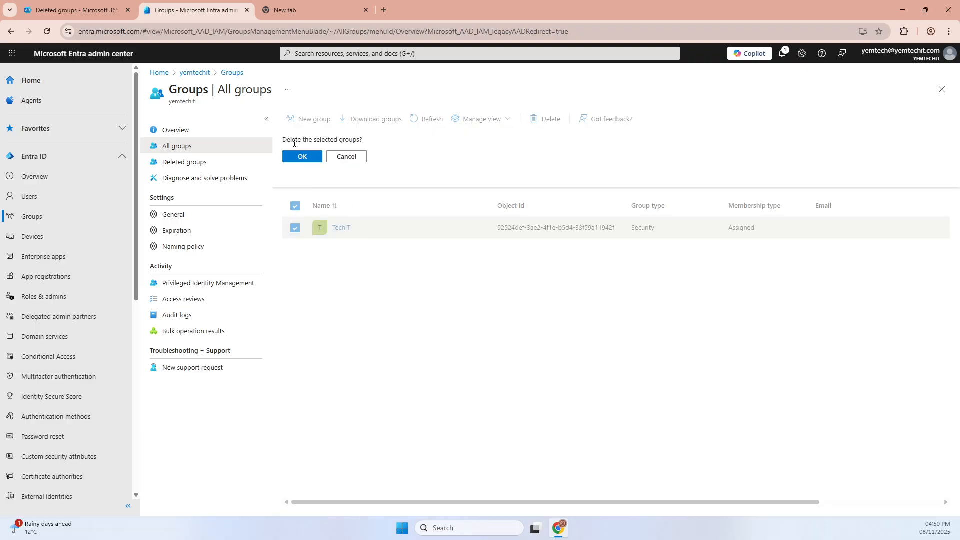
pyautogui.click(302, 158)
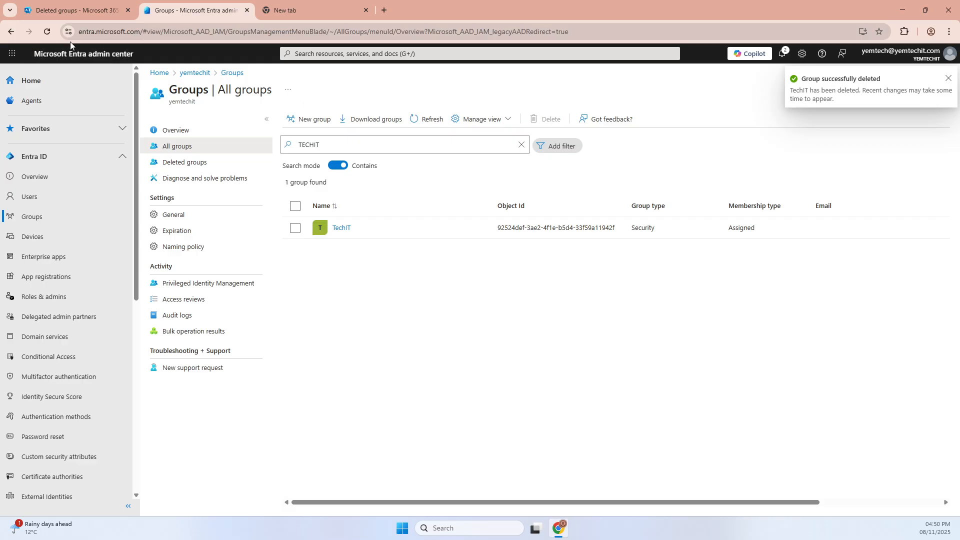
pyautogui.click(47, 31)
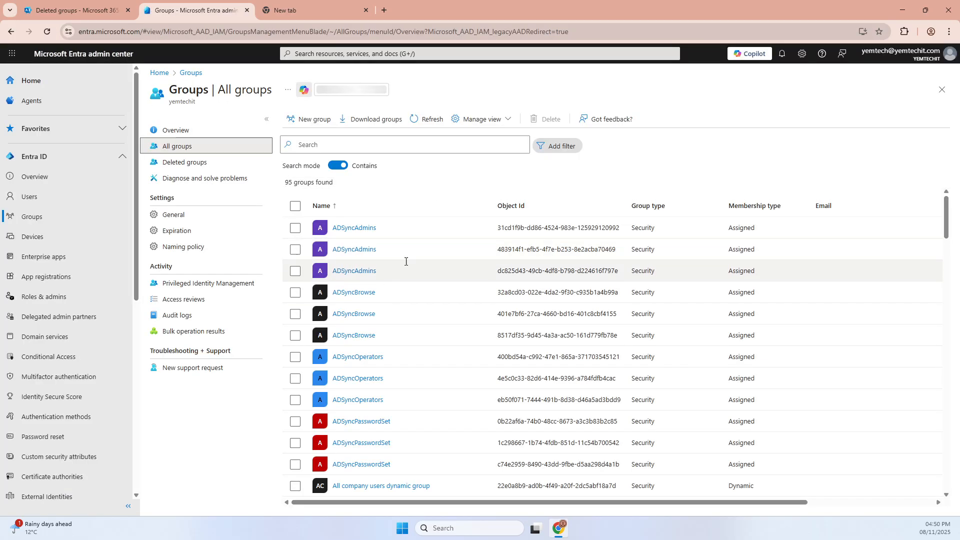
# Step: Permanently delete the Support Devices group from the deleted groups in Entra and refresh the list
pyautogui.click(190, 166)
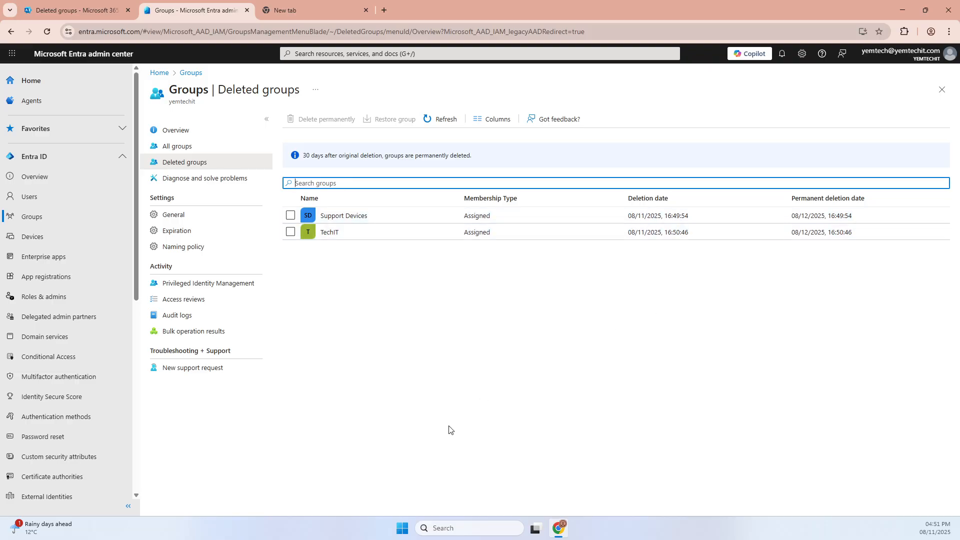
pyautogui.click(293, 216)
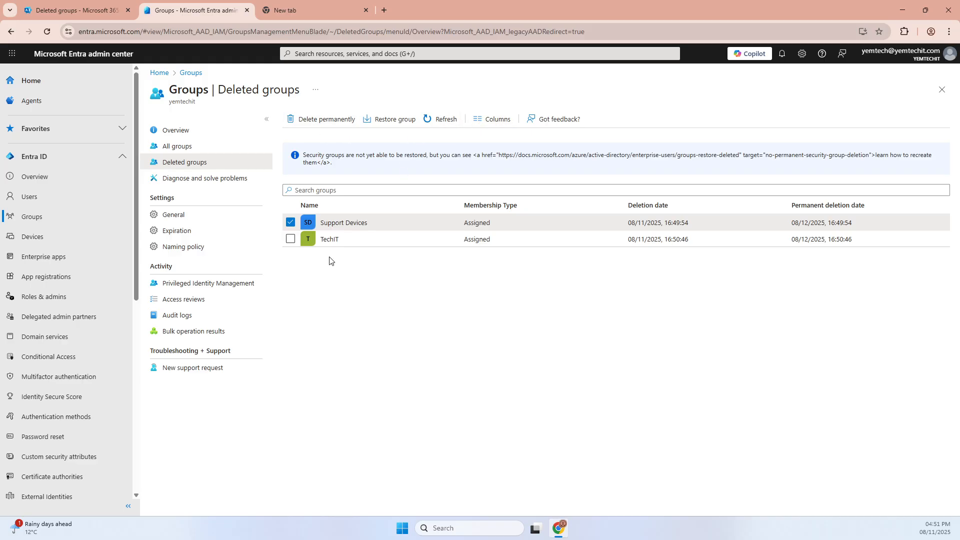
pyautogui.click(328, 121)
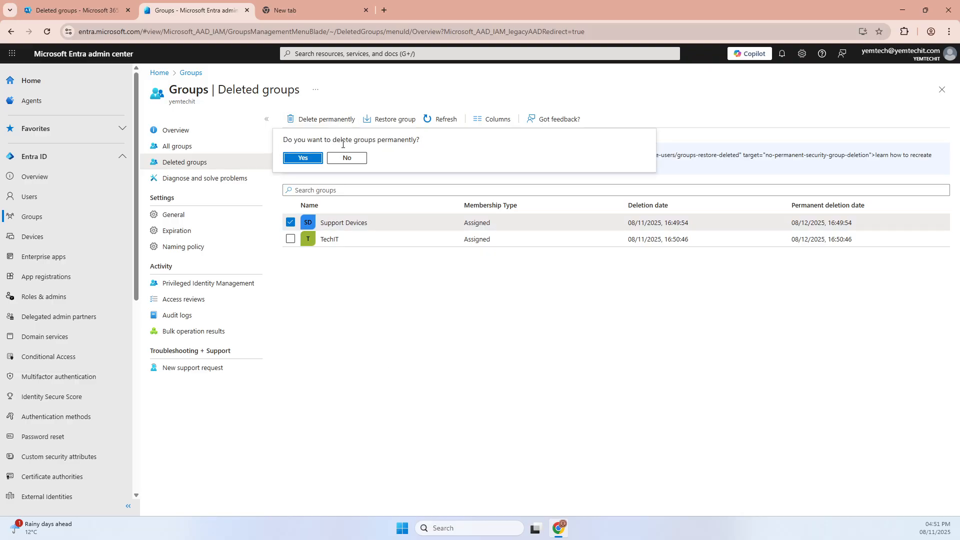
pyautogui.click(310, 158)
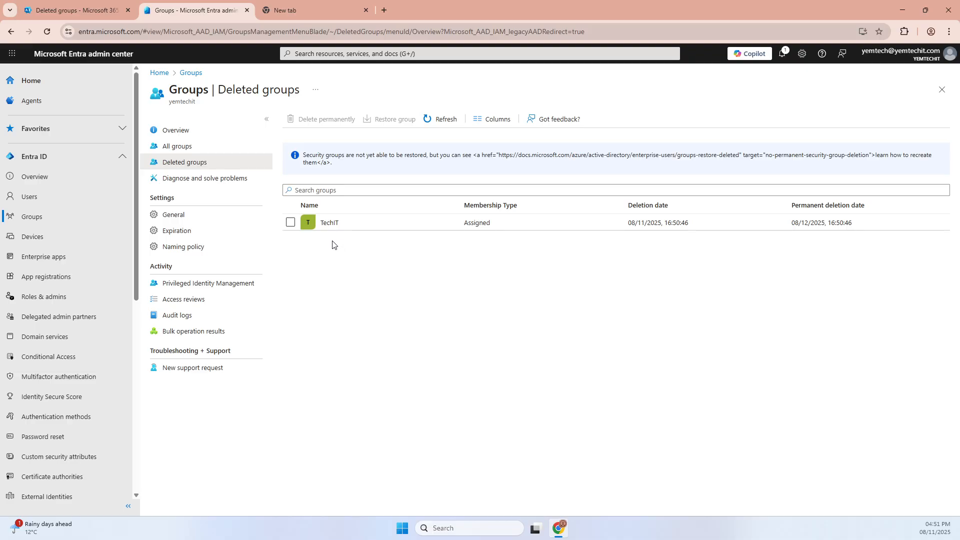
pyautogui.click(446, 121)
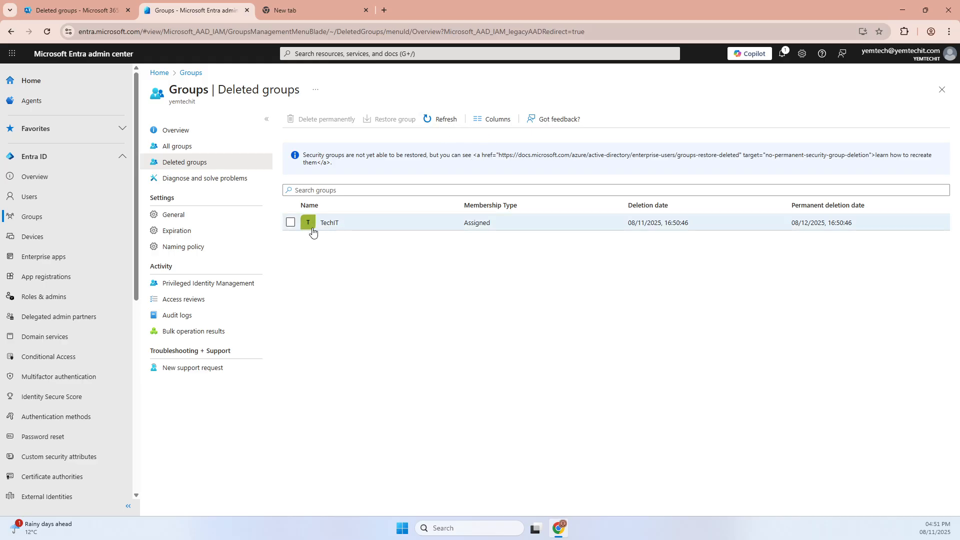
# Step: Restore the deleted TechIT group in the Entra deleted groups list
pyautogui.click(291, 222)
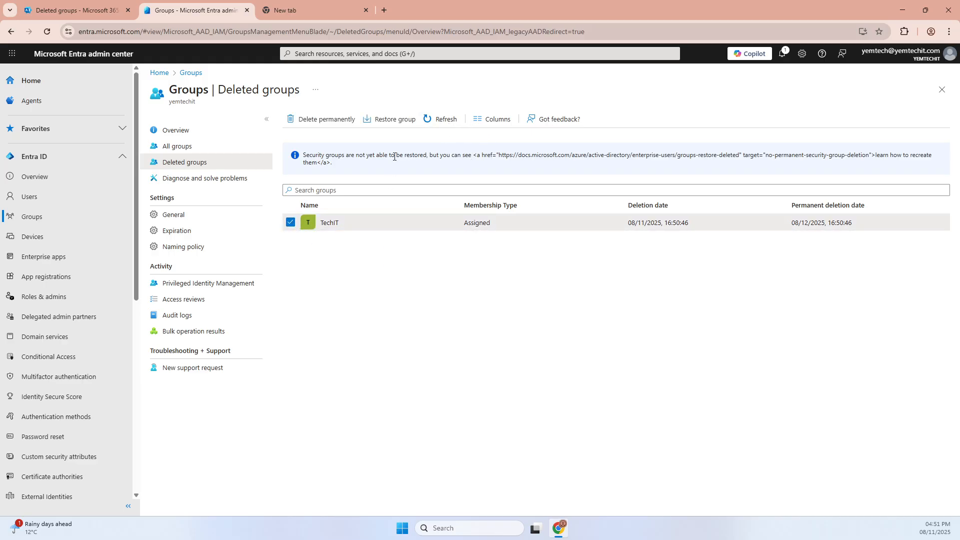
pyautogui.click(398, 120)
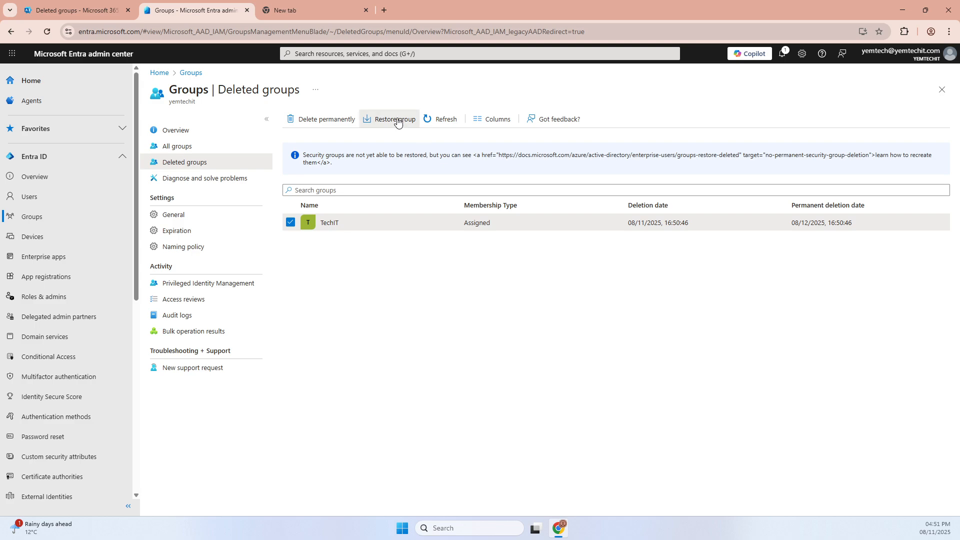
pyautogui.click(306, 158)
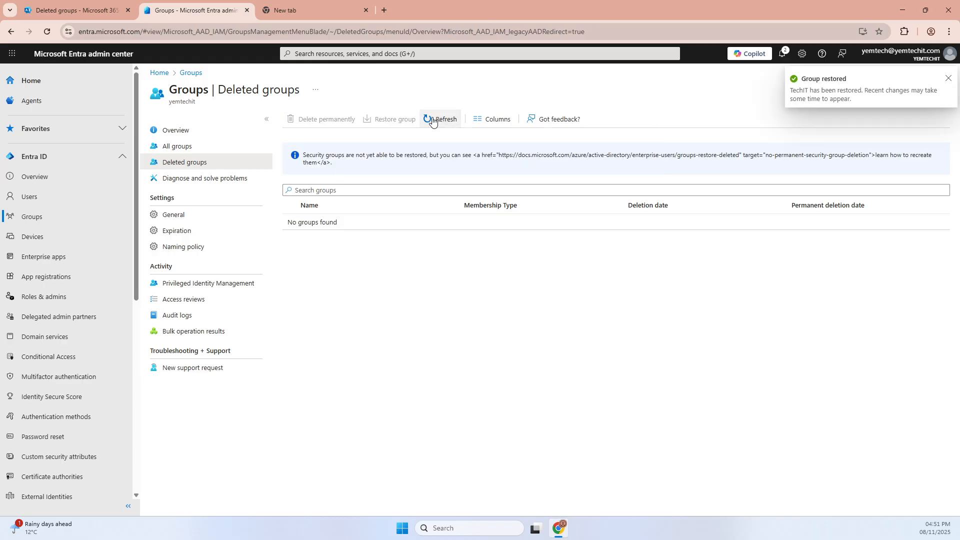
# Step: Switch to the Microsoft 365 admin center and reload its deleted groups page to check the remaining entries
pyautogui.click(99, 4)
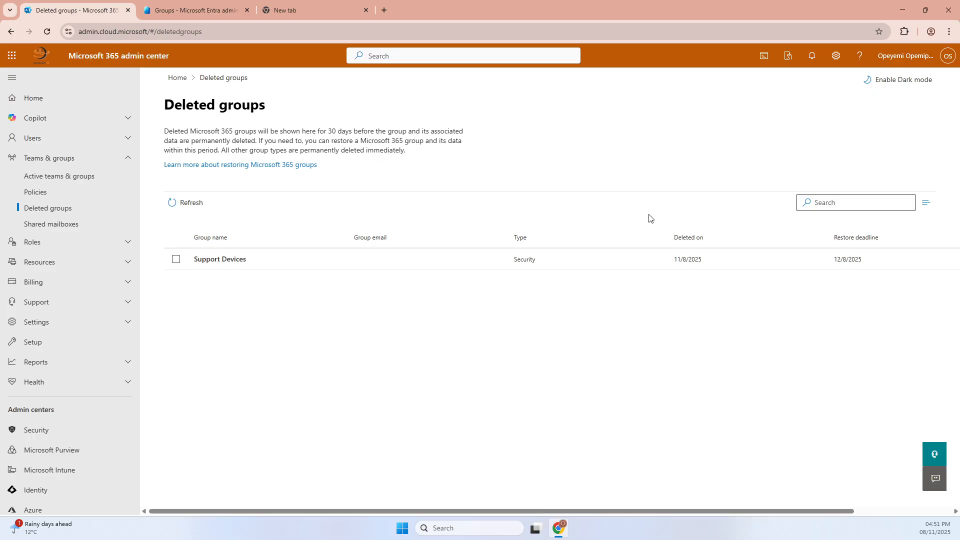
pyautogui.click(47, 32)
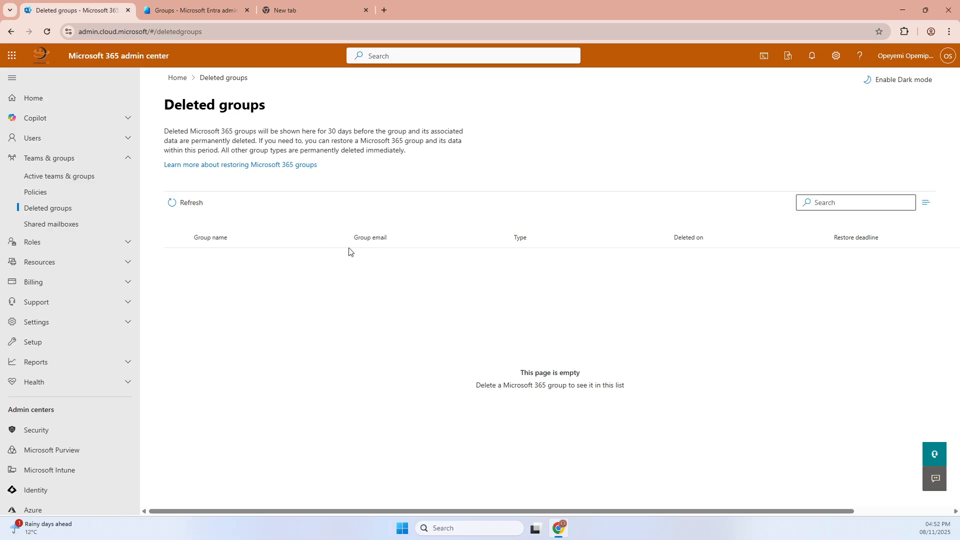
pyautogui.click(51, 209)
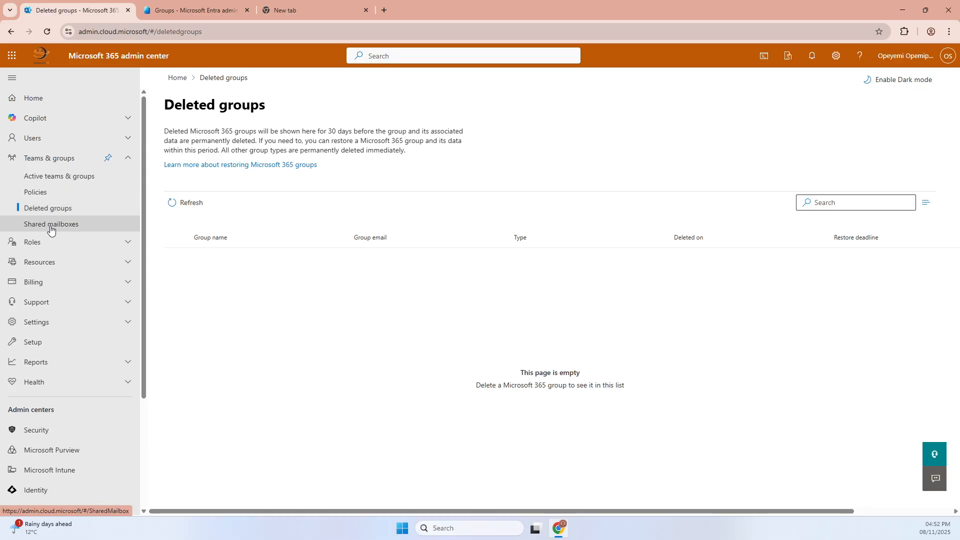
# Step: Refresh the active teams and groups, find TechIT among the security groups and delete it
pyautogui.click(49, 178)
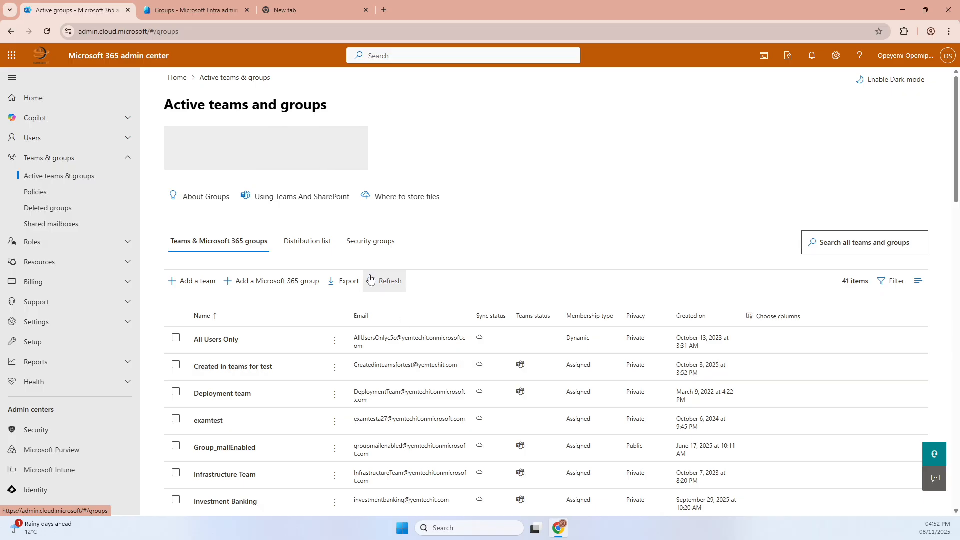
pyautogui.click(391, 281)
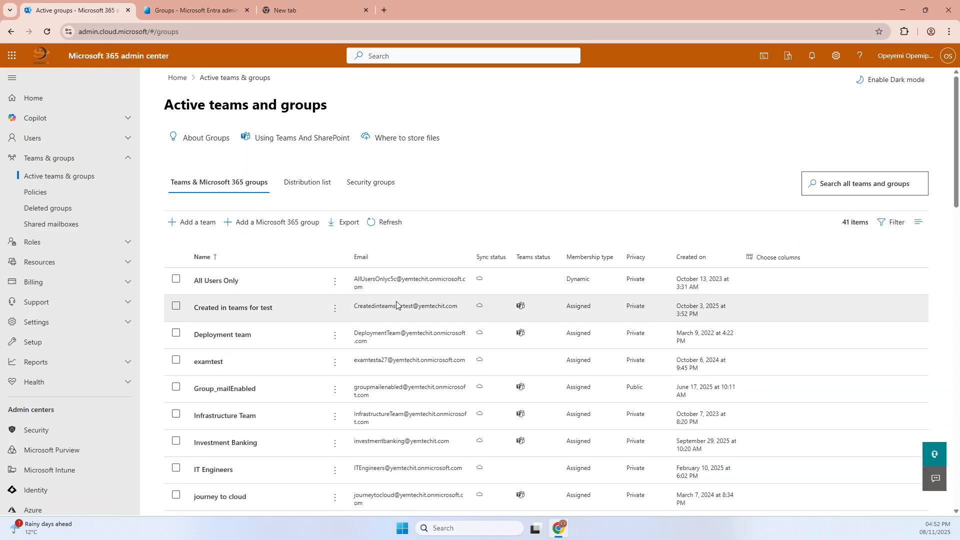
pyautogui.click(372, 183)
pyautogui.scroll(-5, 309, 423)
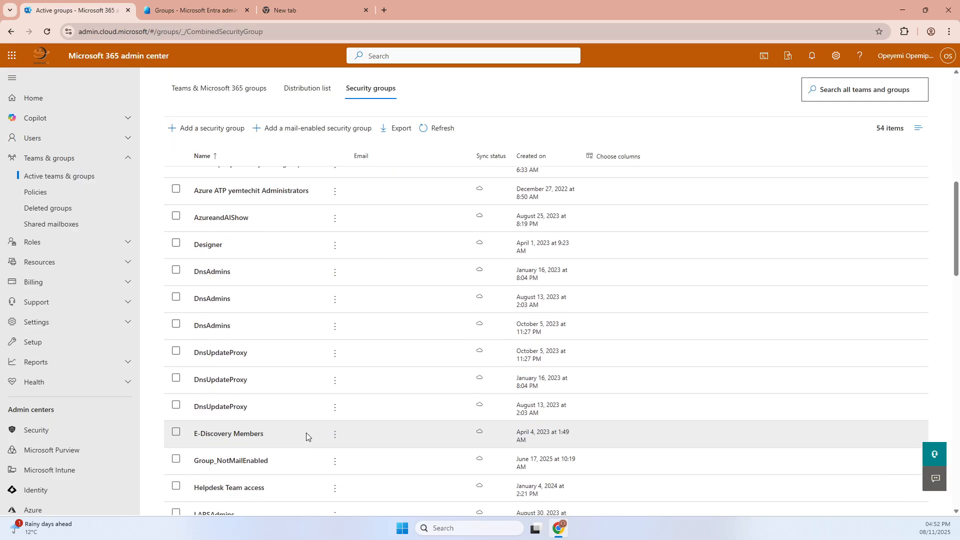
pyautogui.scroll(-5, 307, 437)
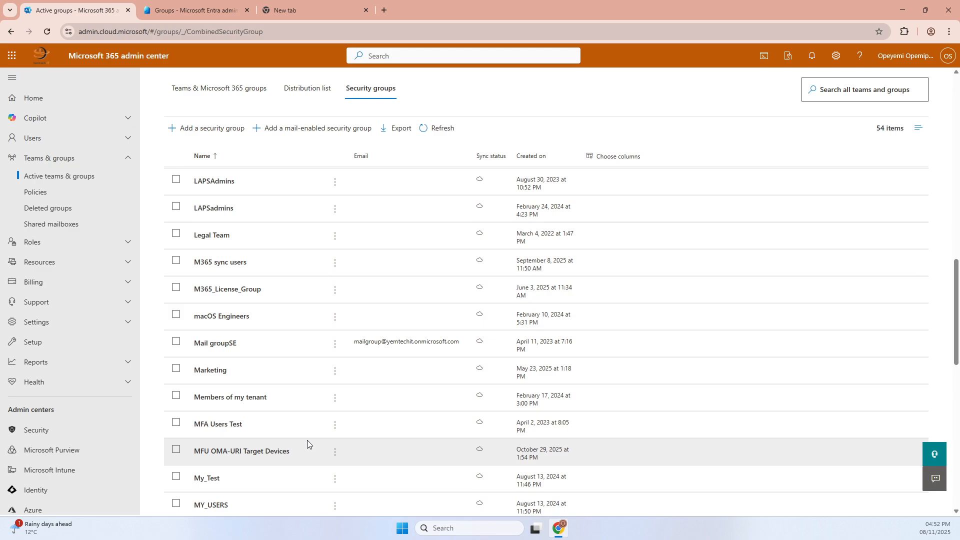
pyautogui.scroll(-3, 307, 442)
pyautogui.scroll(-6, 308, 444)
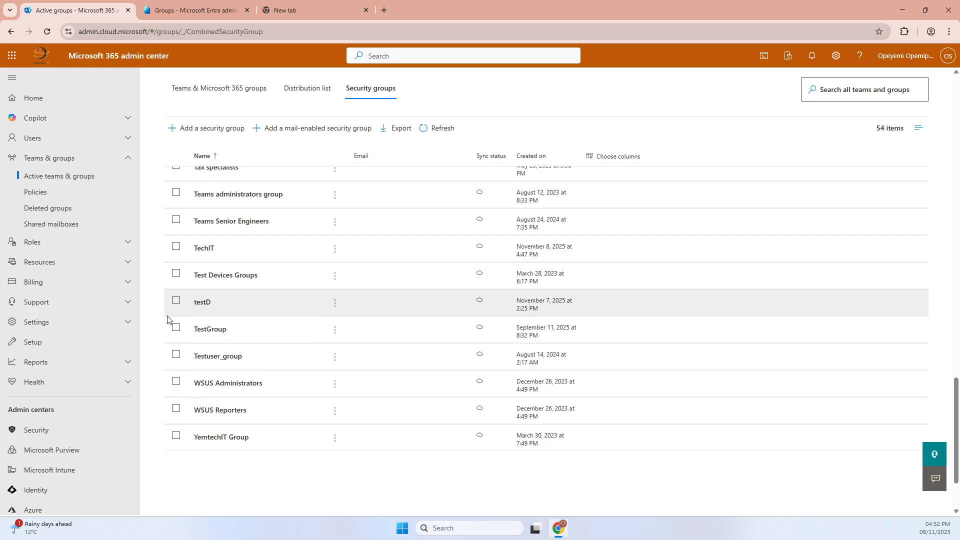
pyautogui.click(176, 247)
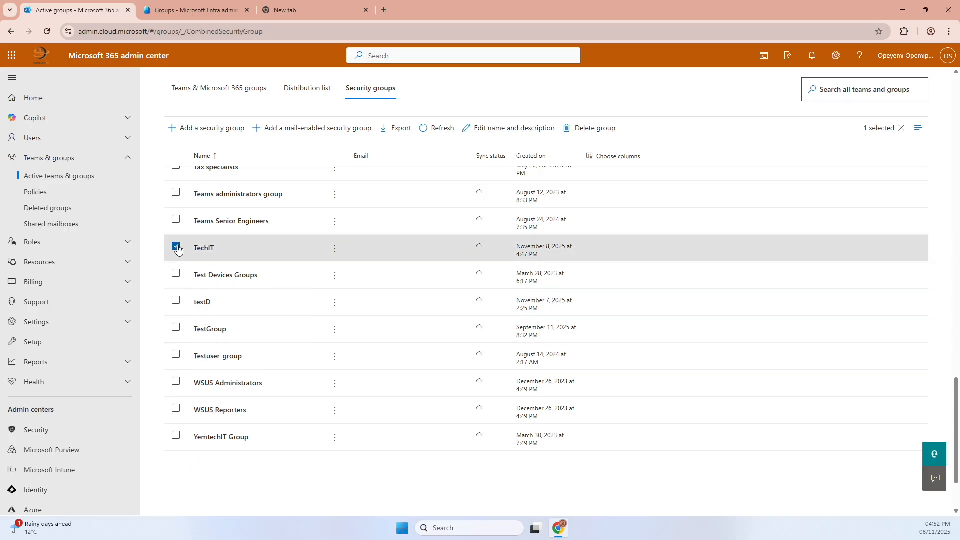
pyautogui.click(580, 128)
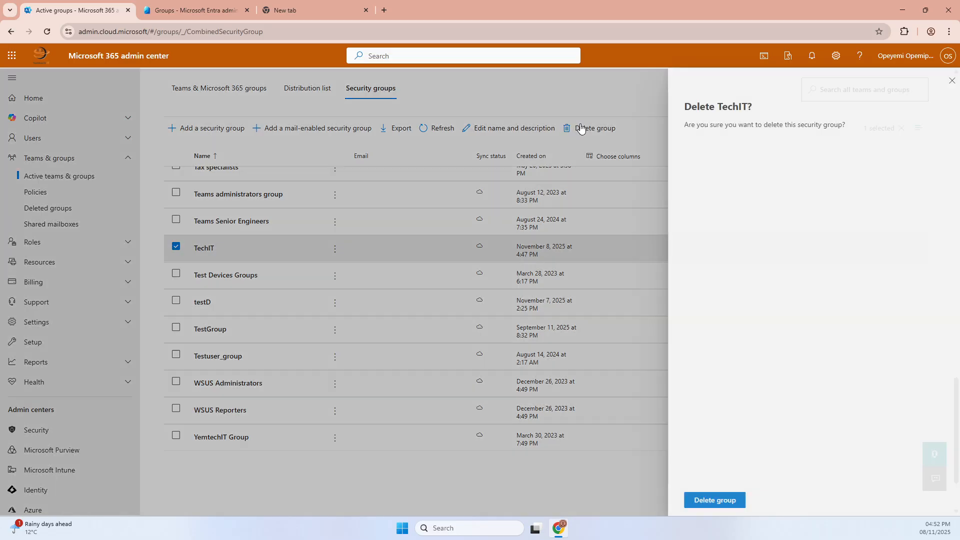
pyautogui.click(703, 505)
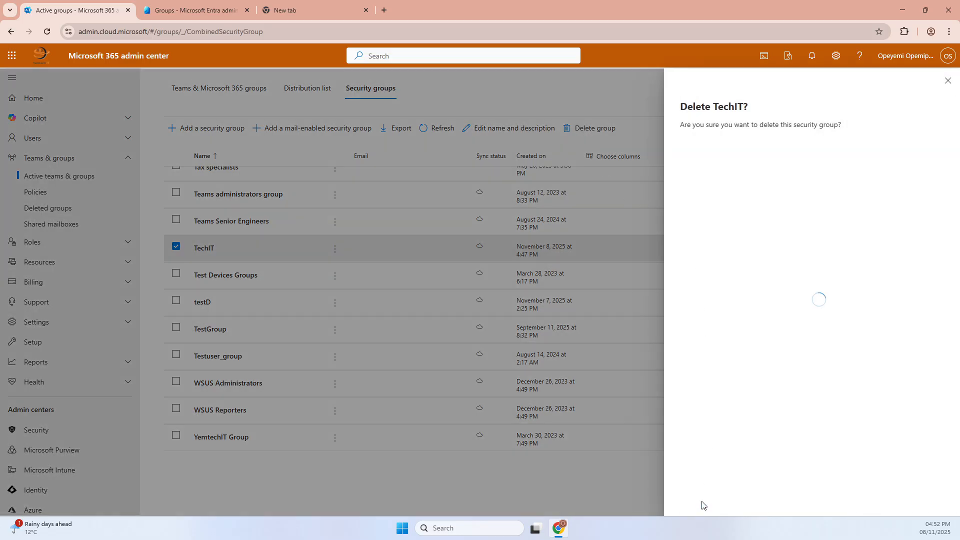
pyautogui.click(709, 500)
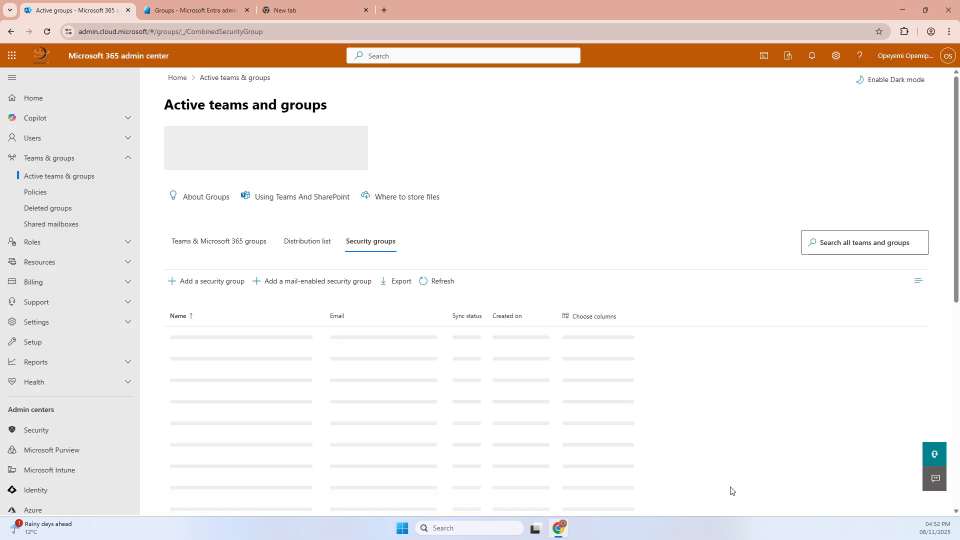
# Step: Check the deleted groups list for TechIT here and, after refreshing, in the Microsoft Entra admin center
pyautogui.click(42, 208)
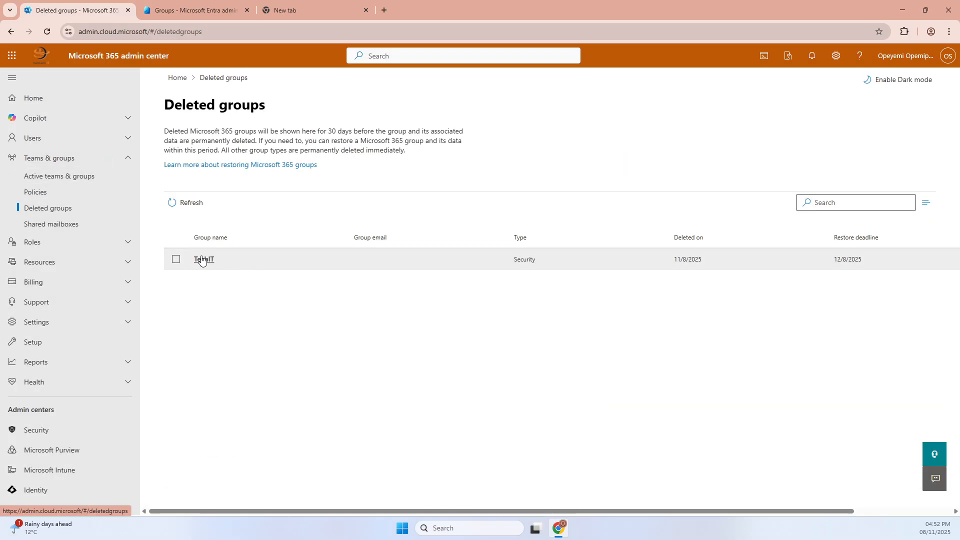
pyautogui.click(210, 10)
pyautogui.click(441, 119)
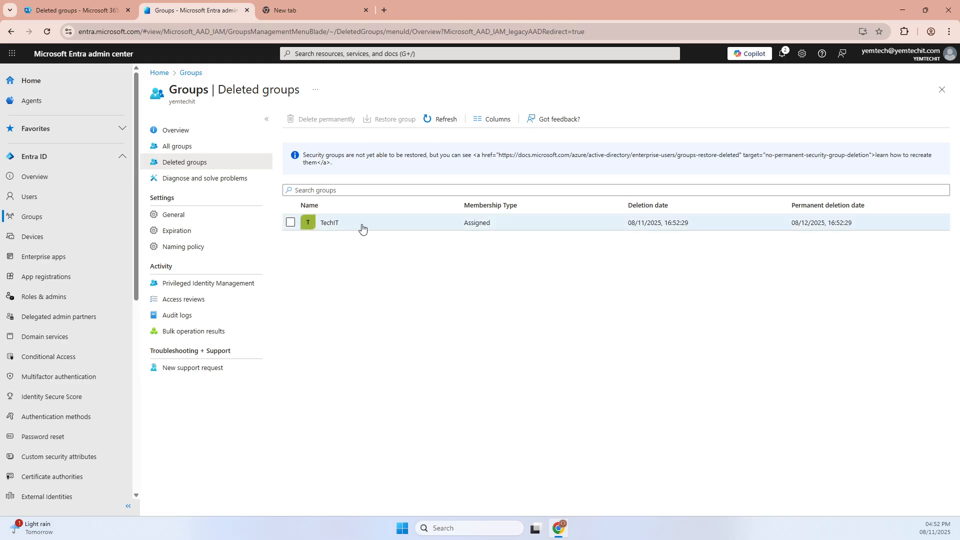
# Step: Switch back to the Microsoft 365 admin center, restore the deleted TechIT group and close the confirmation pane
pyautogui.click(91, 10)
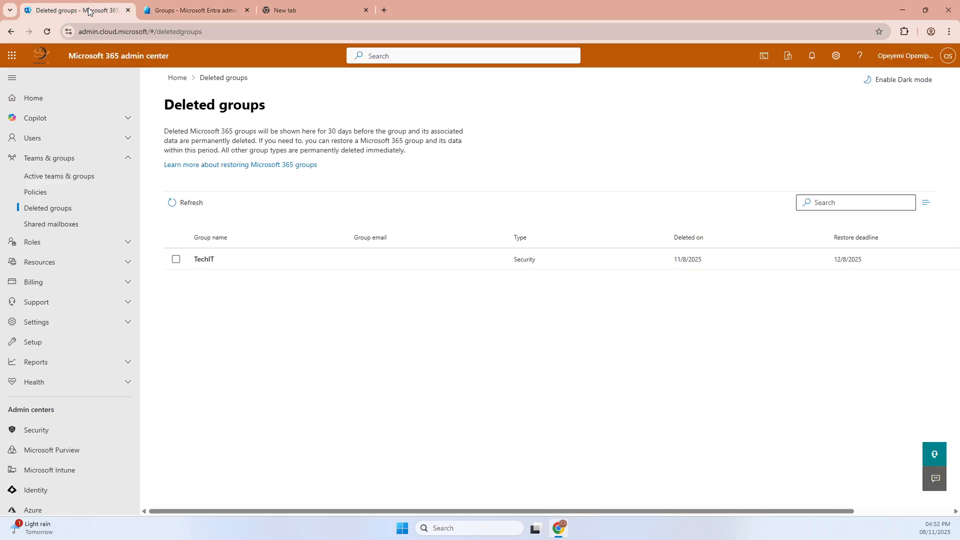
pyautogui.click(176, 259)
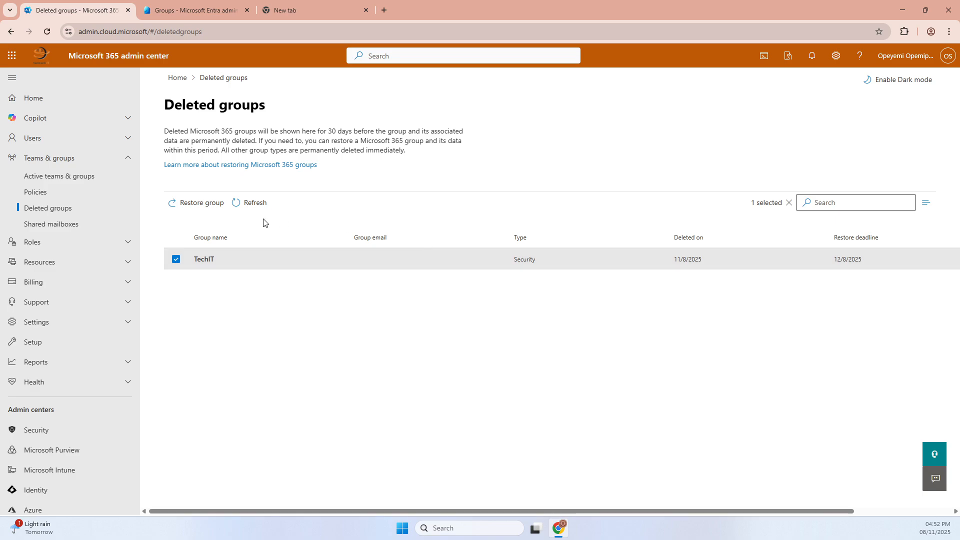
pyautogui.click(211, 210)
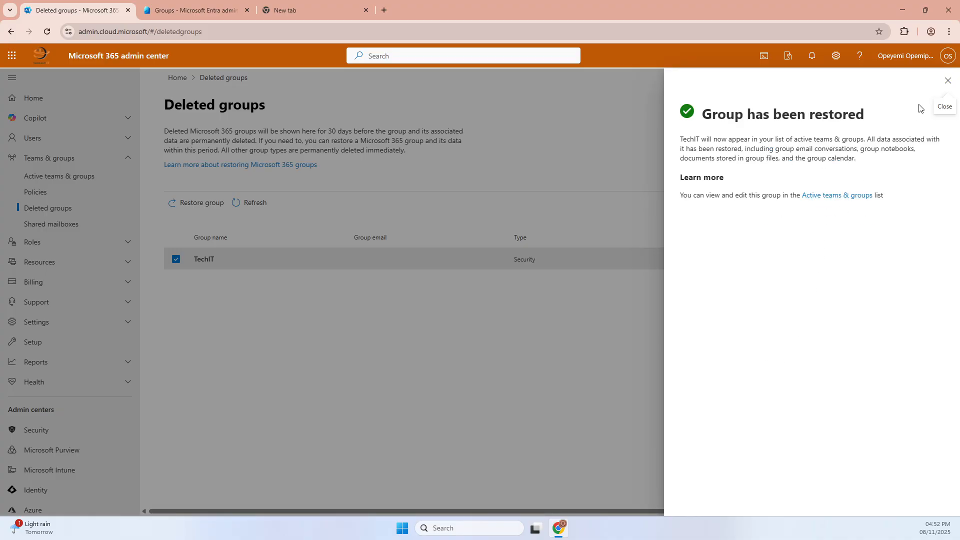
pyautogui.click(942, 84)
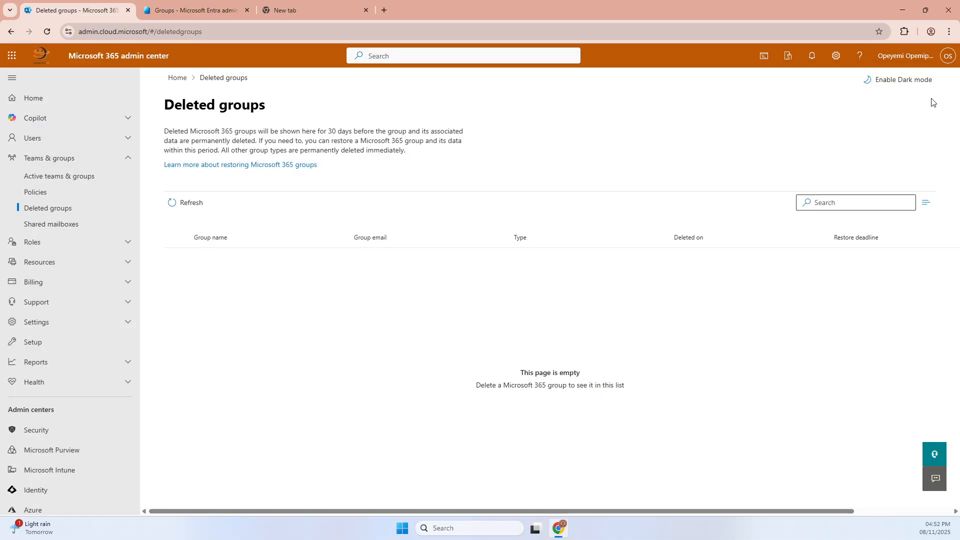